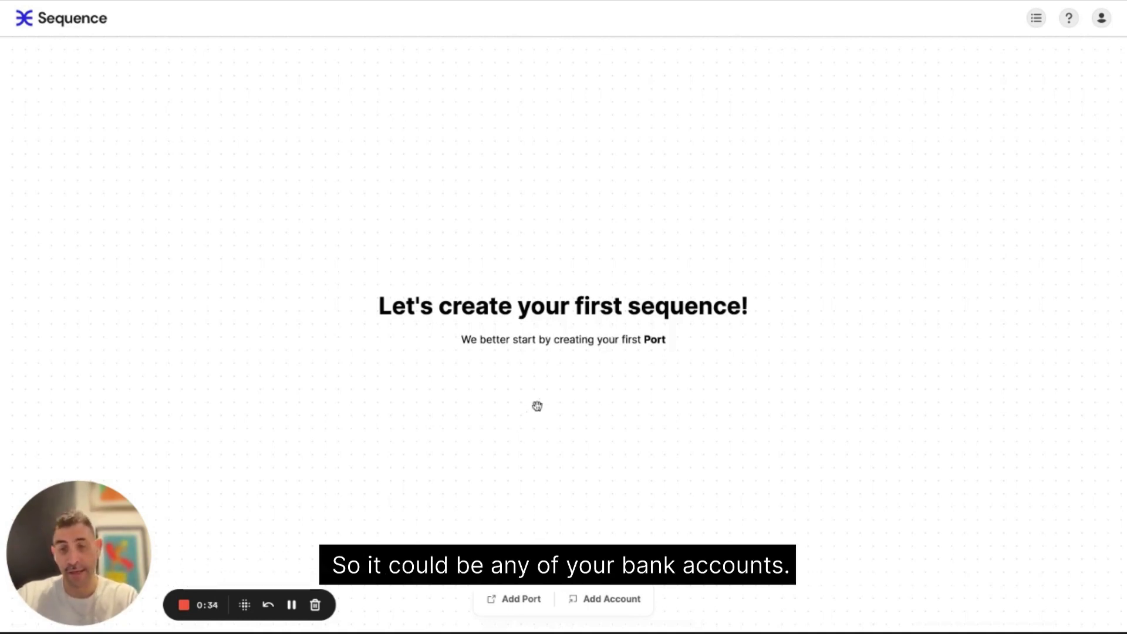
- Create a port named 'Salary' with the money bag emoji as its icon
click(521, 598)
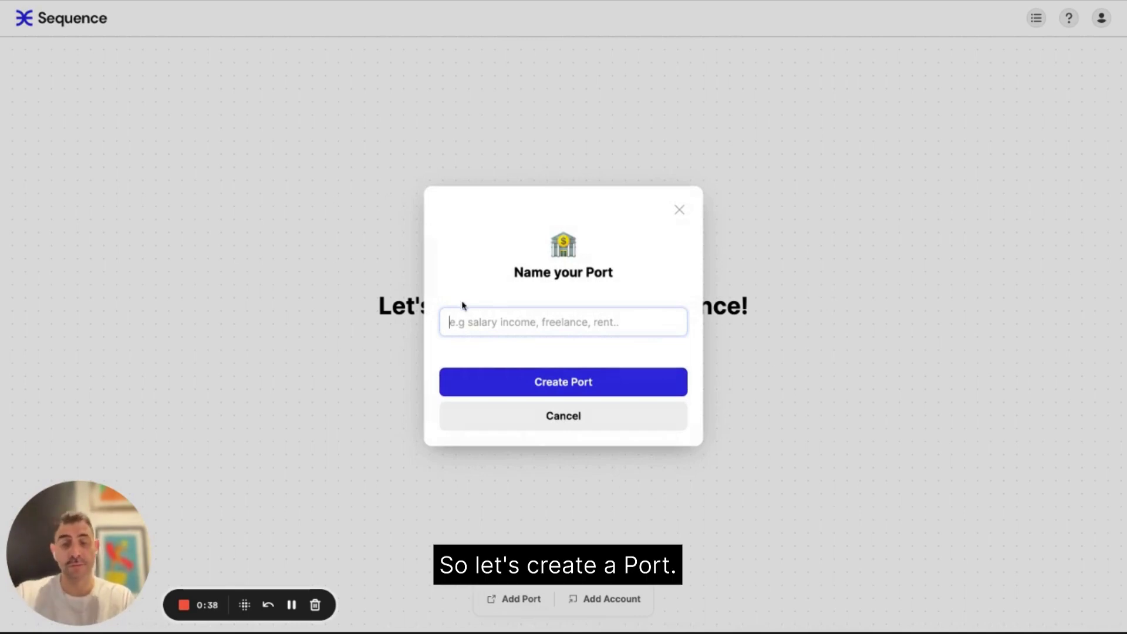
click(516, 324)
text(Salary)
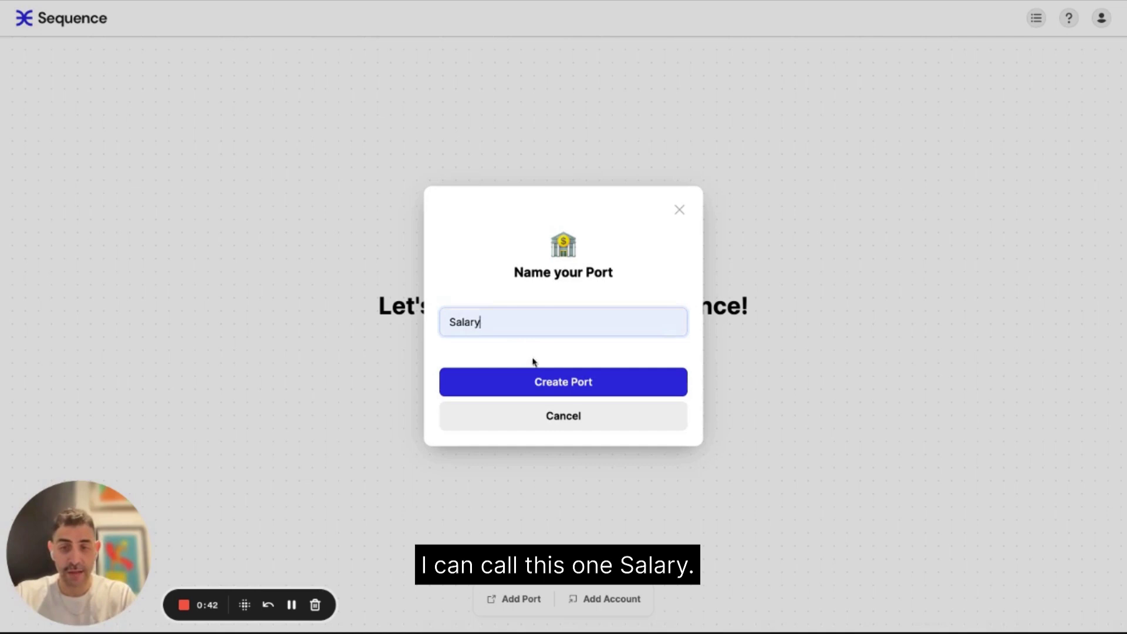
click(564, 245)
click(585, 282)
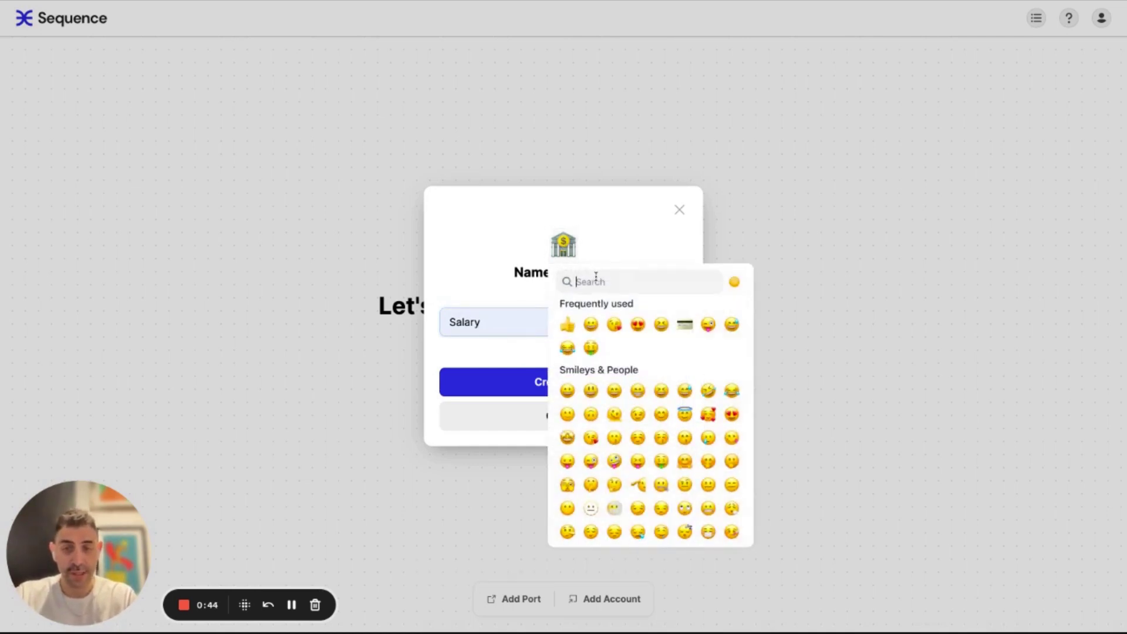
text(money)
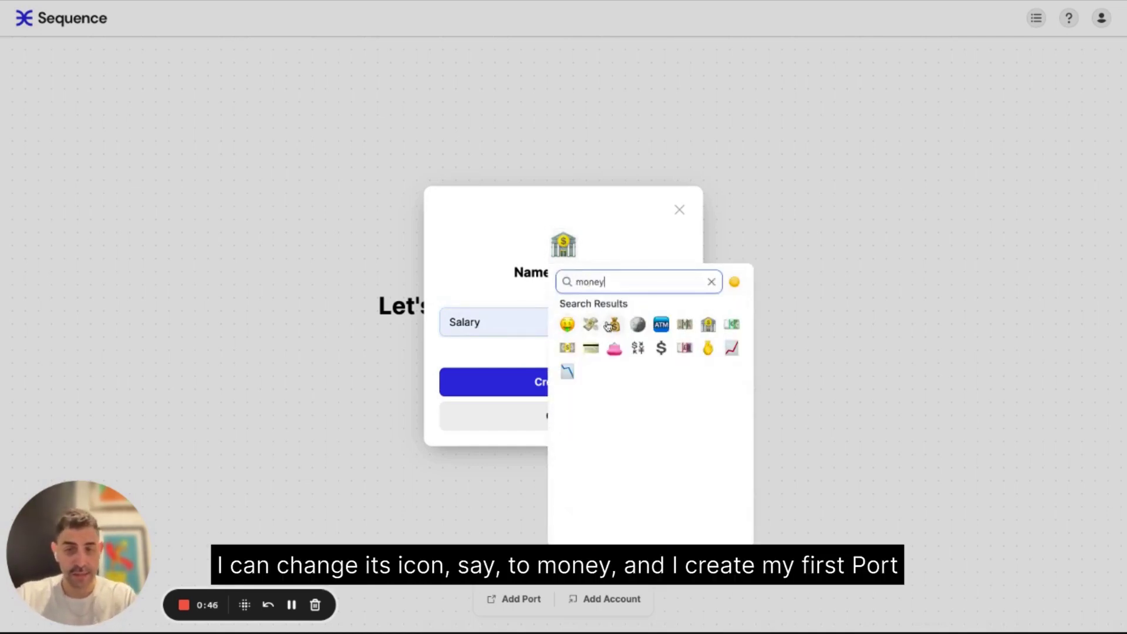
click(614, 324)
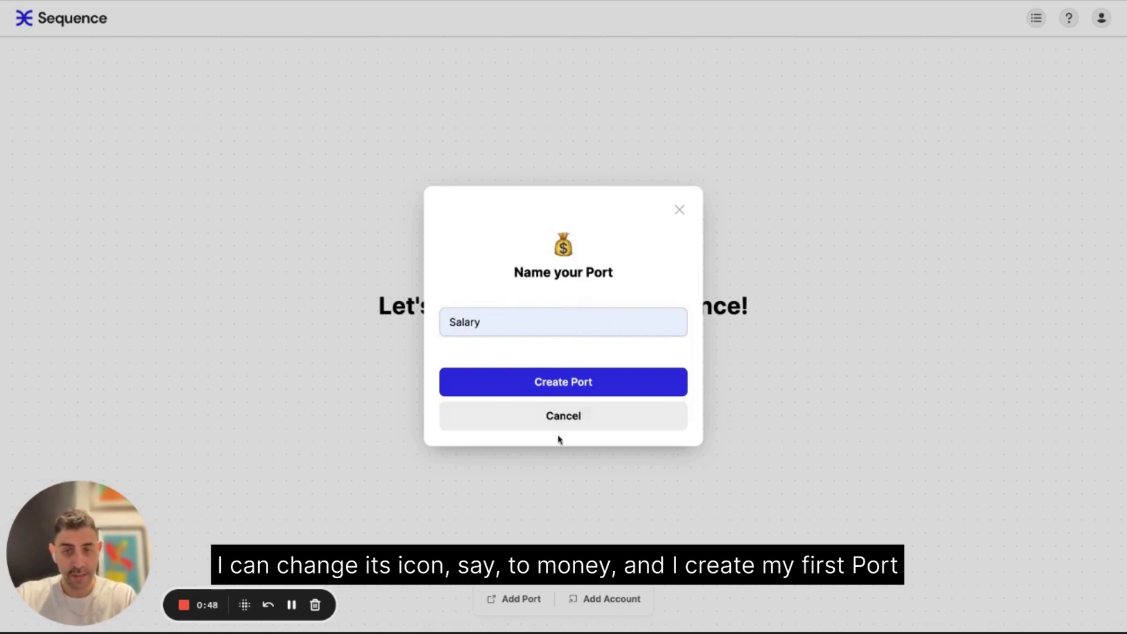
click(603, 390)
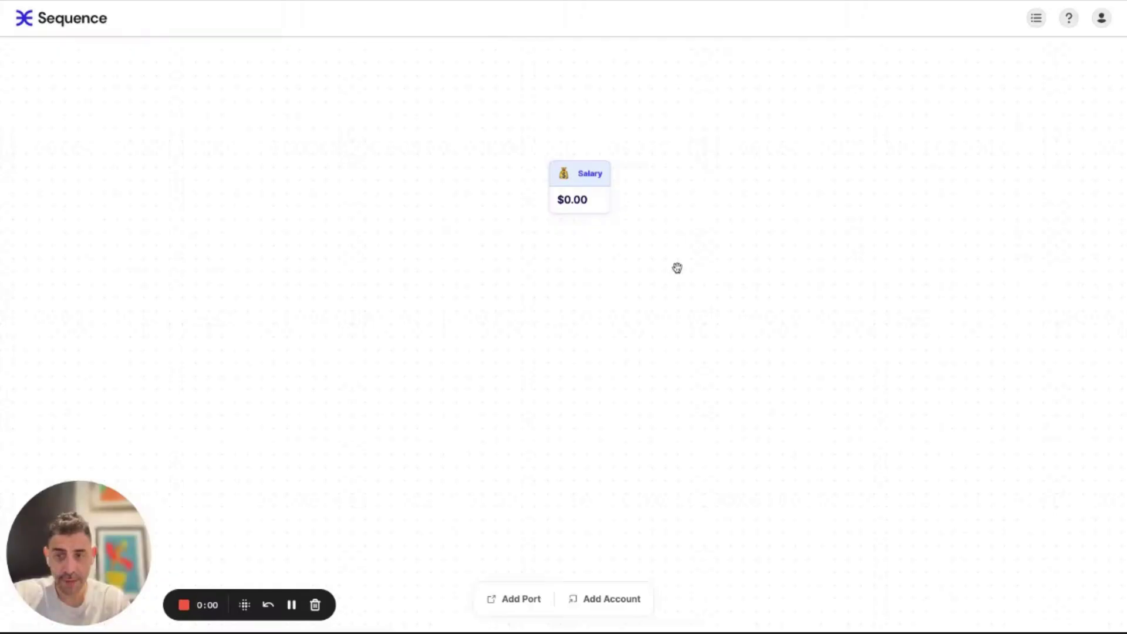
- Link a depository bank account through Plaid, adding Plaid Checking ($100.00) and Plaid Saving ($200.00)
right_click(575, 285)
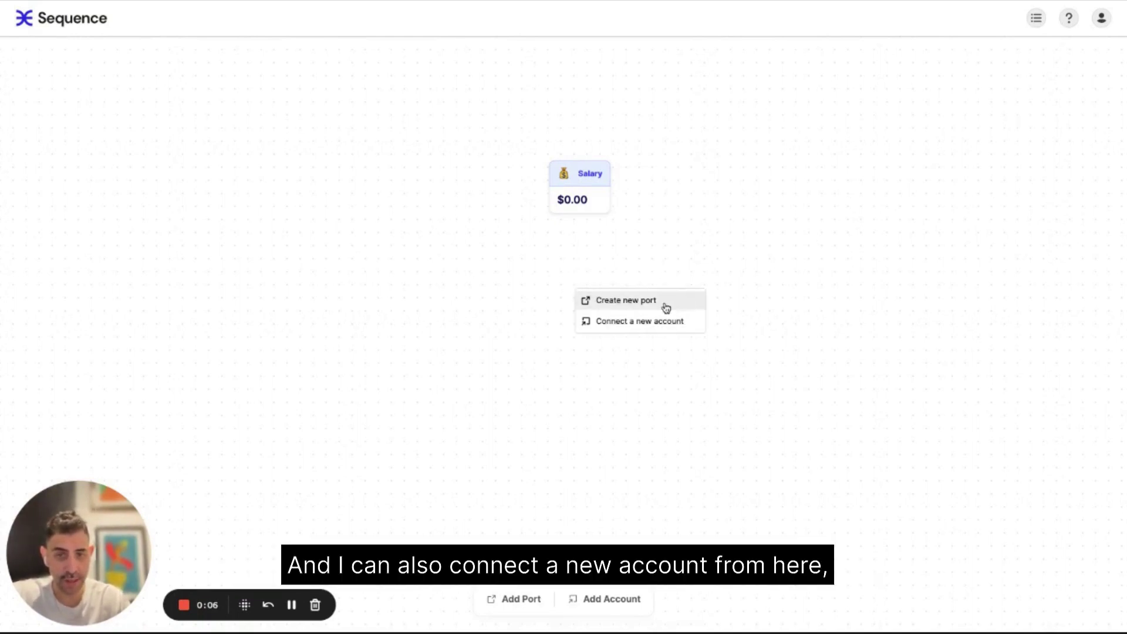
click(633, 327)
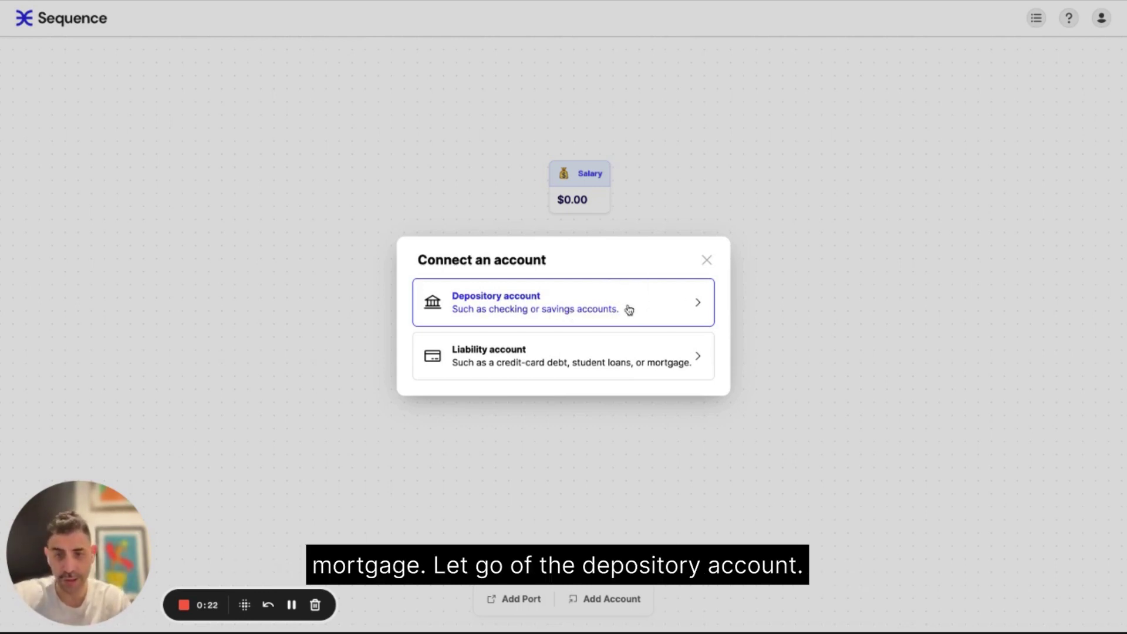
click(555, 304)
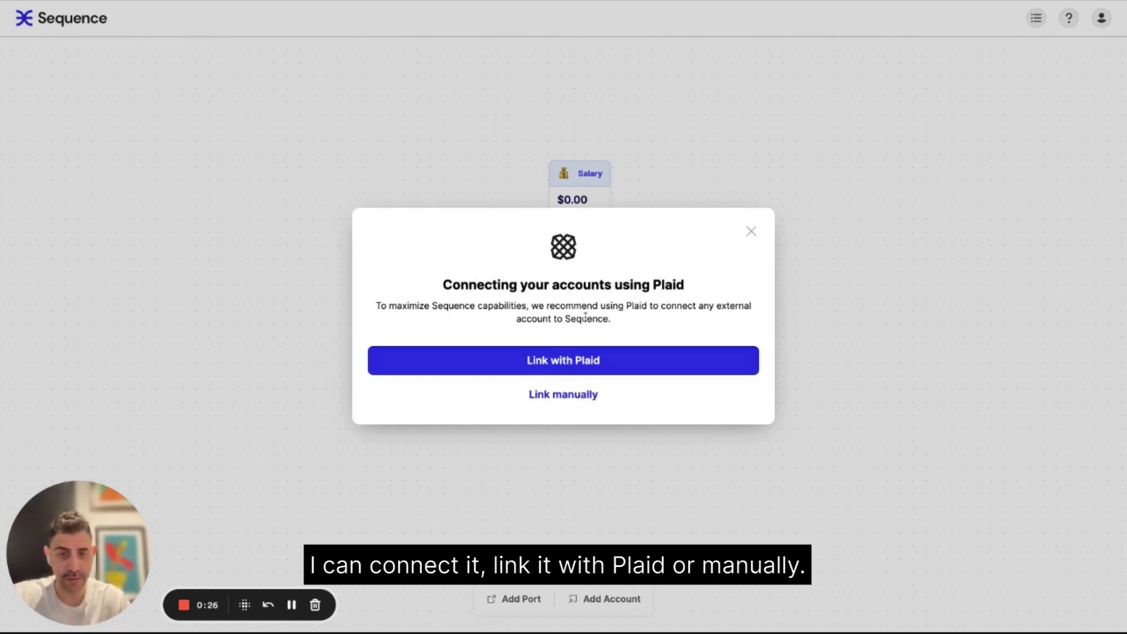
click(578, 358)
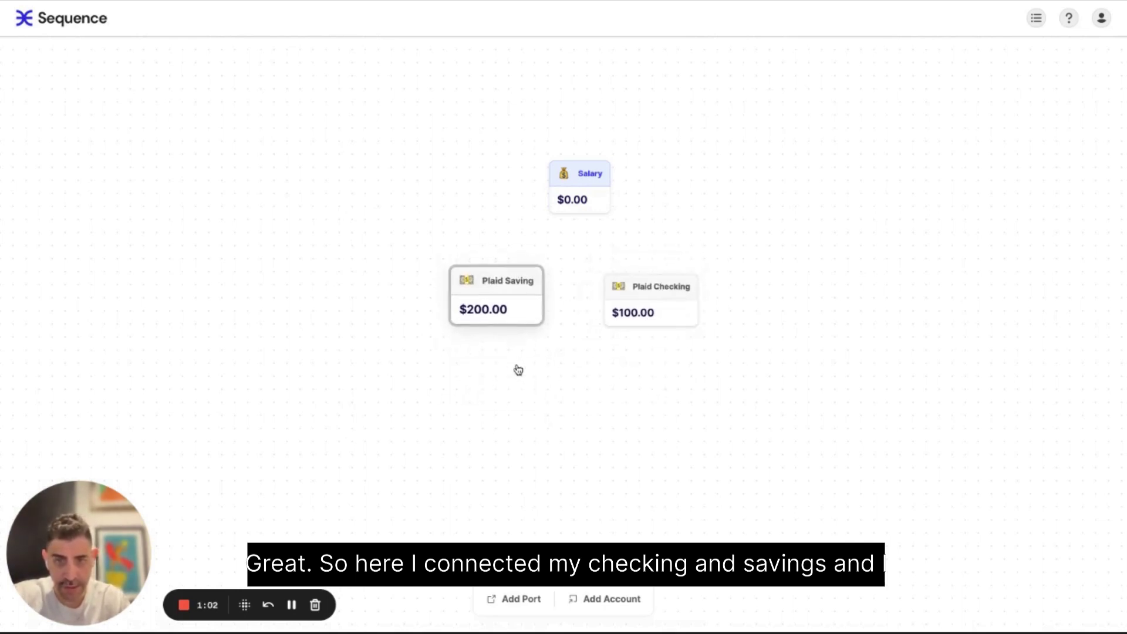
- Rename Plaid Saving to the owner's name plus 'Savings' and give it a pig icon
click(486, 284)
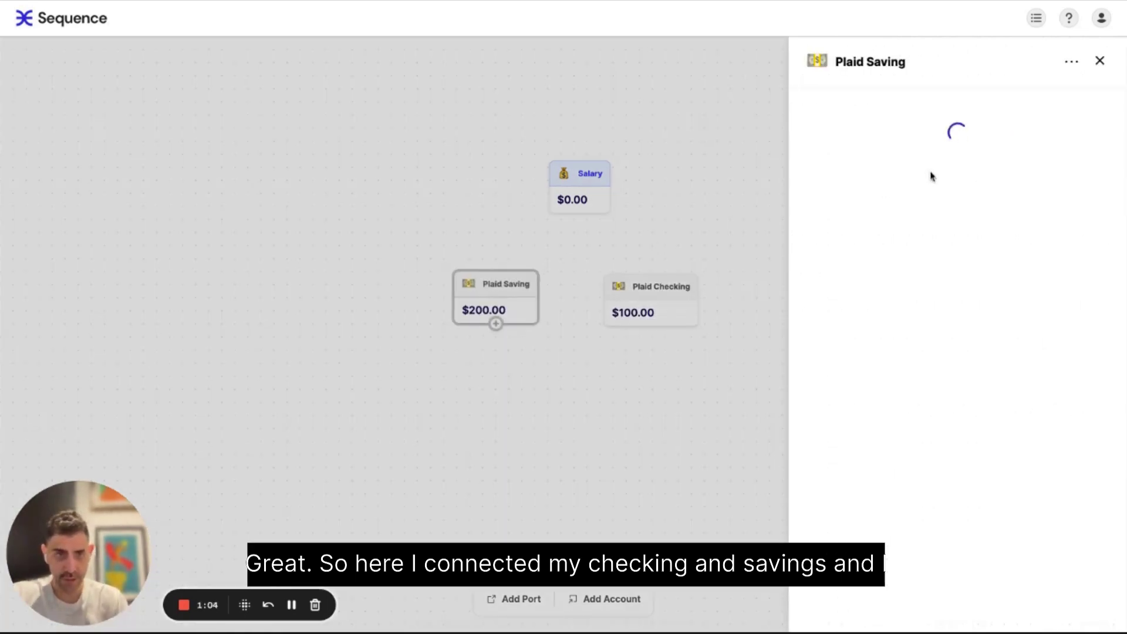
click(846, 61)
text(Tom's Savings)
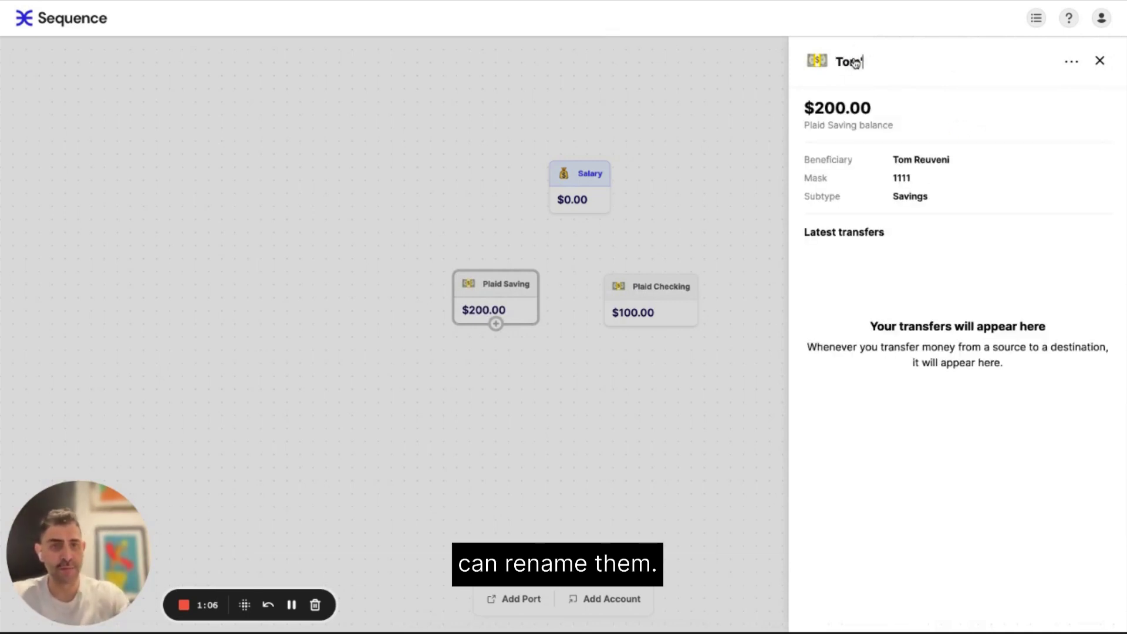
click(817, 61)
click(899, 171)
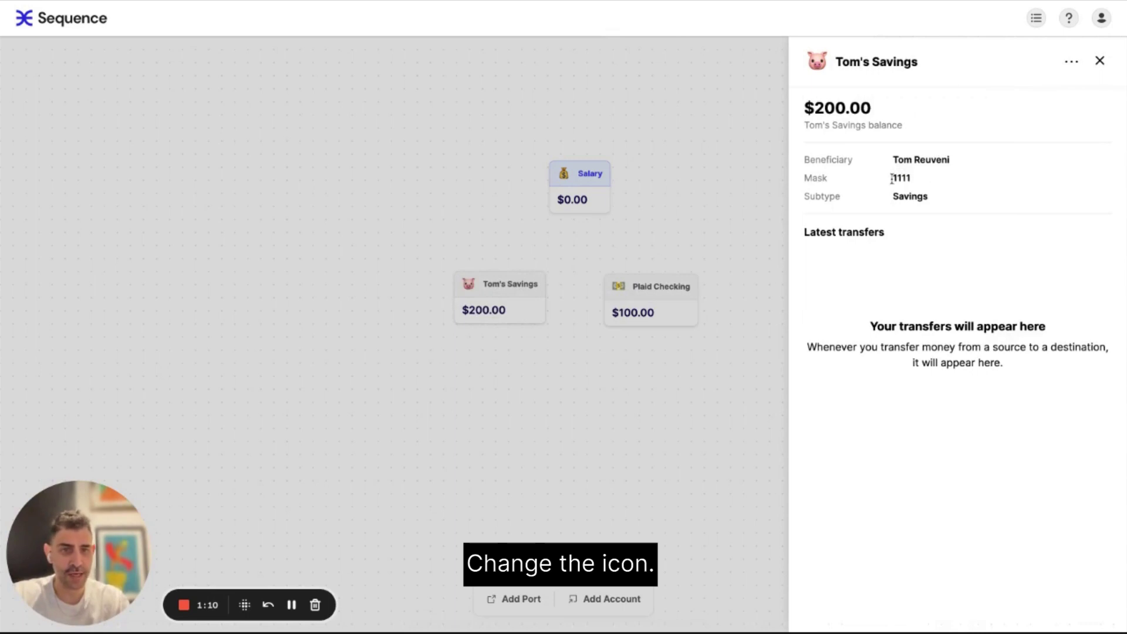
click(755, 205)
- Rename Plaid Checking to the owner's name plus 'Checking'
click(663, 317)
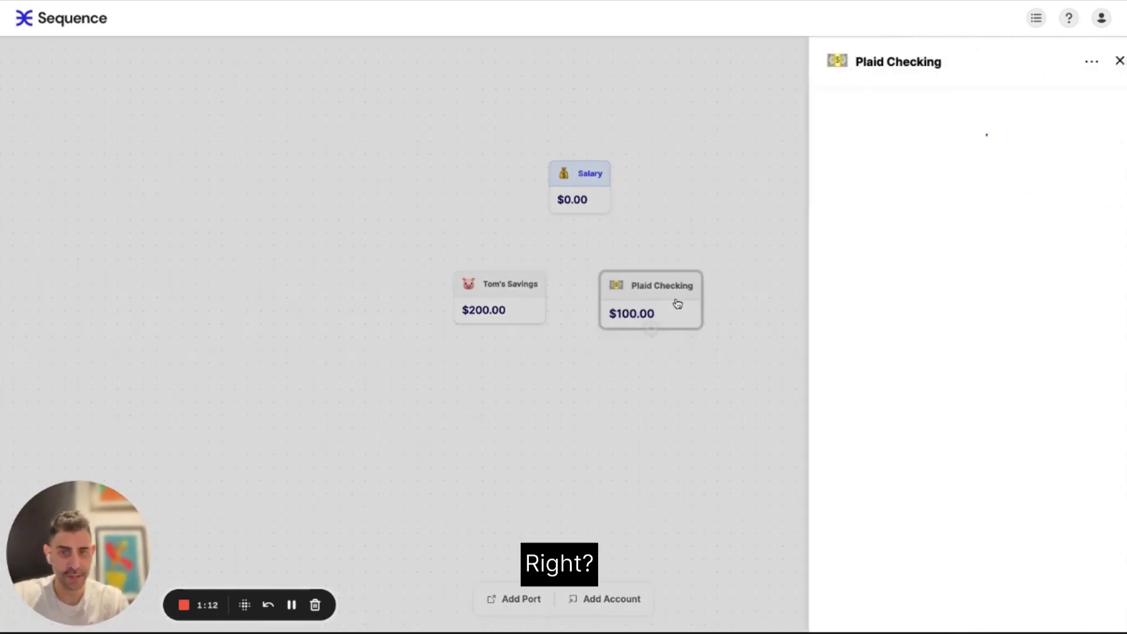
click(867, 69)
text(Tom's Ce)
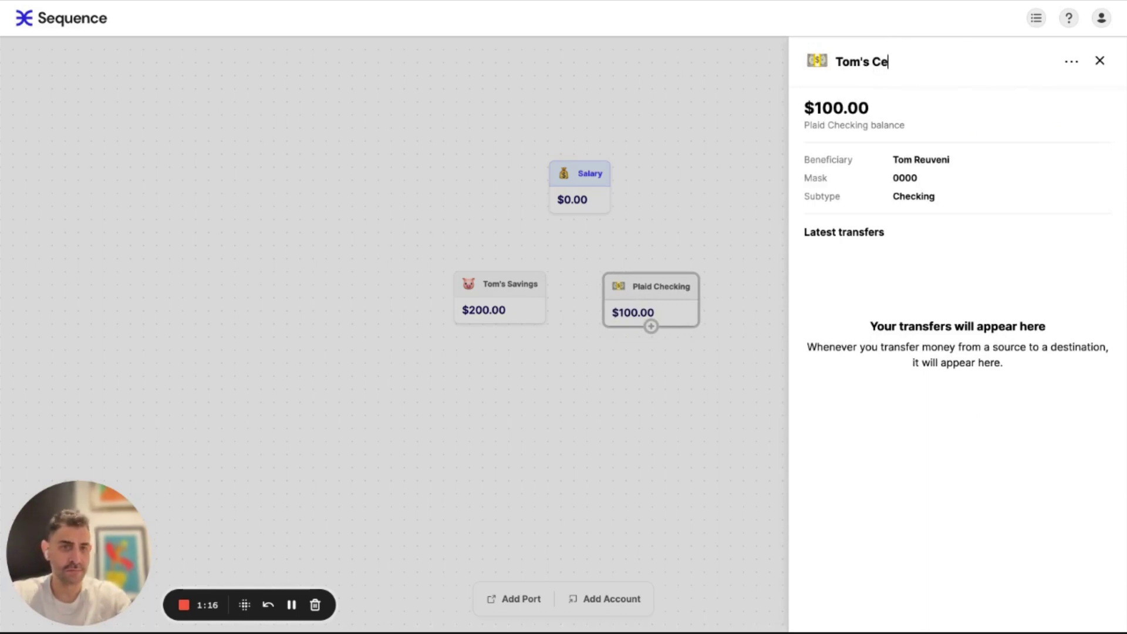
key(BackSpace)
text(hecking)
key(Return)
click(739, 139)
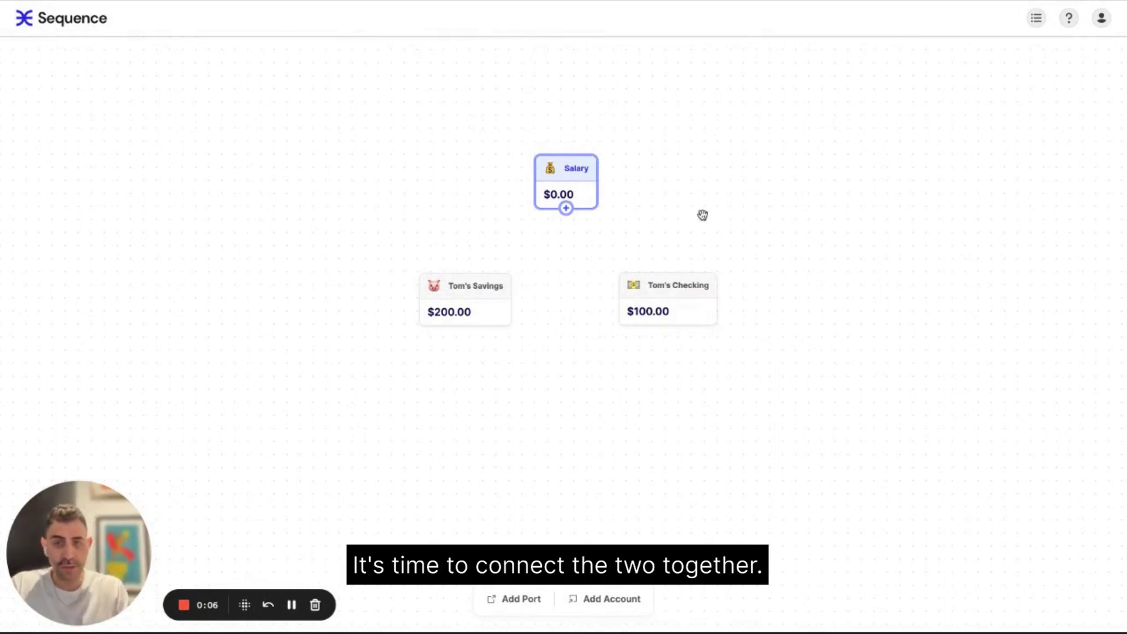
- Connect Salary to the checking account with a rule triggered by incoming funds
mouse_move(567, 207)
mouse_down()
mouse_move(680, 239)
mouse_move(628, 279)
mouse_move(673, 298)
mouse_move(566, 207)
mouse_up()
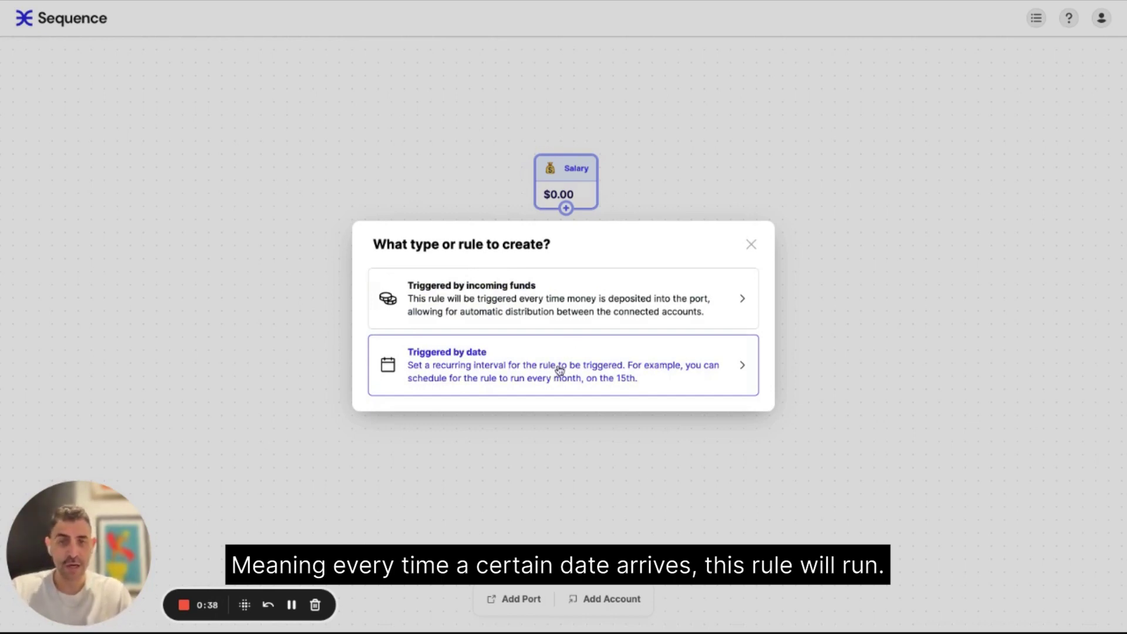
click(479, 301)
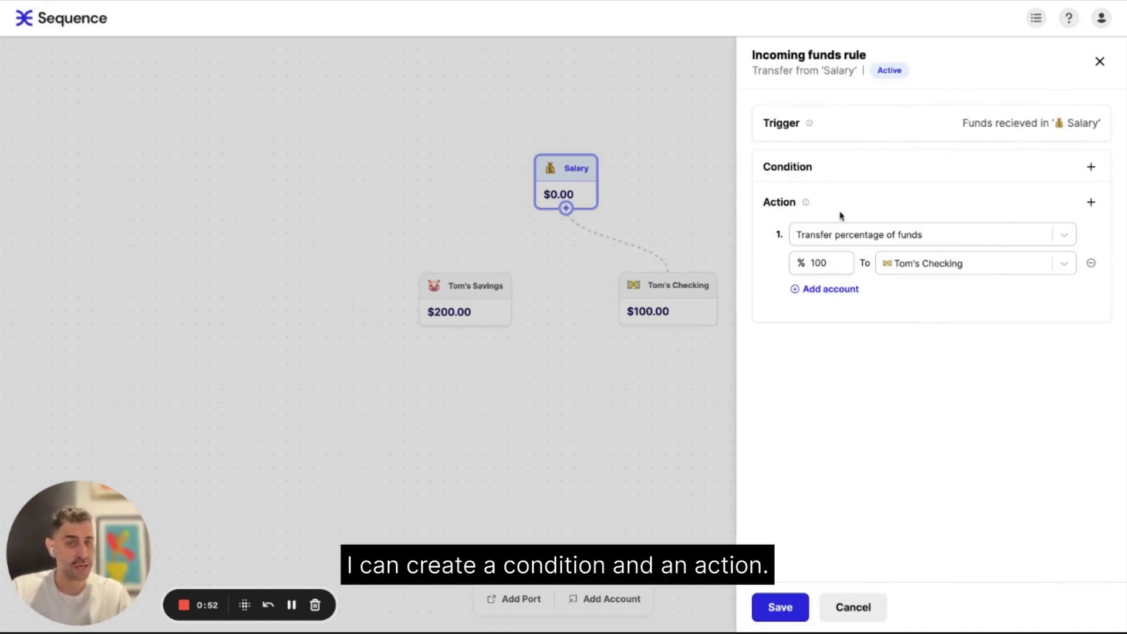
- Split Salary's incoming funds 90% to Checking and 10% to Savings, then add a condition
mouse_move(806, 202)
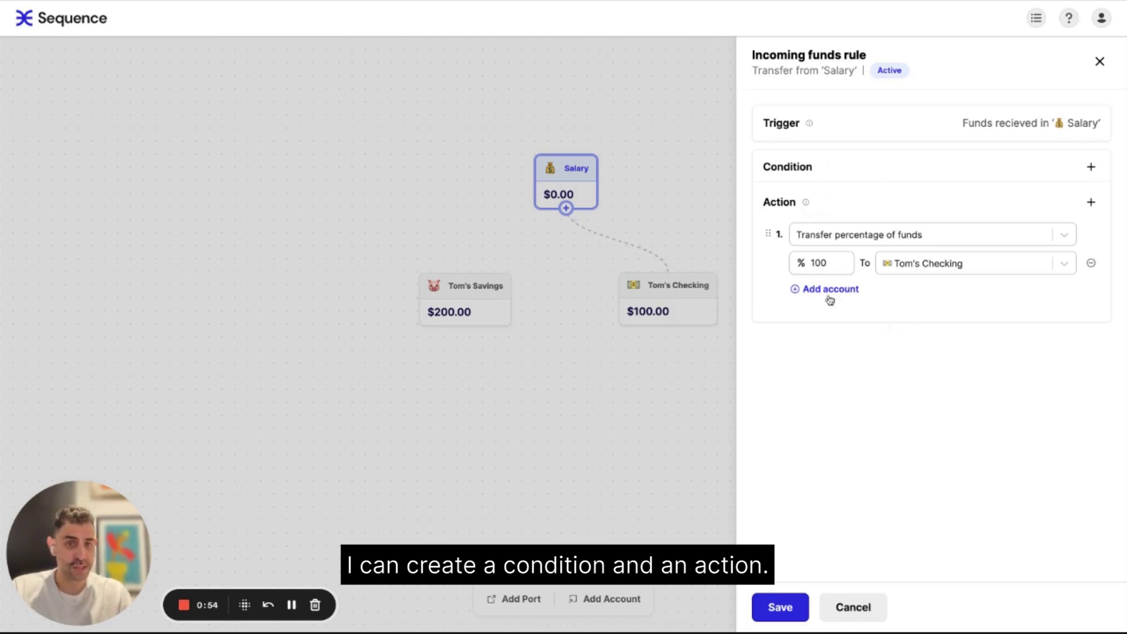
text(90)
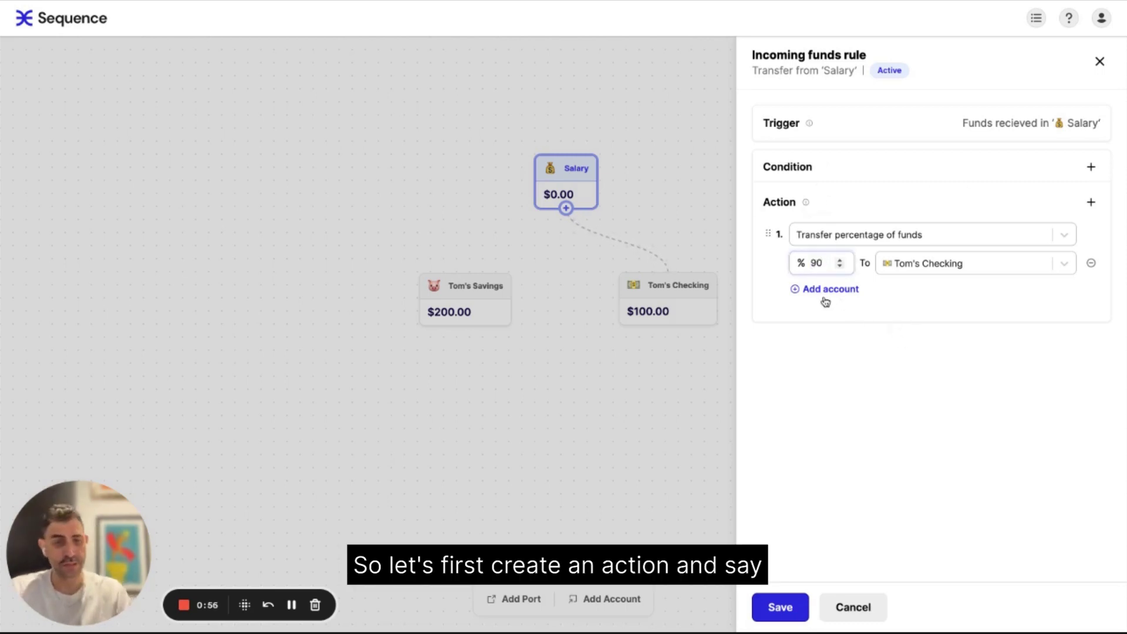
click(825, 290)
double_click(821, 292)
text(10)
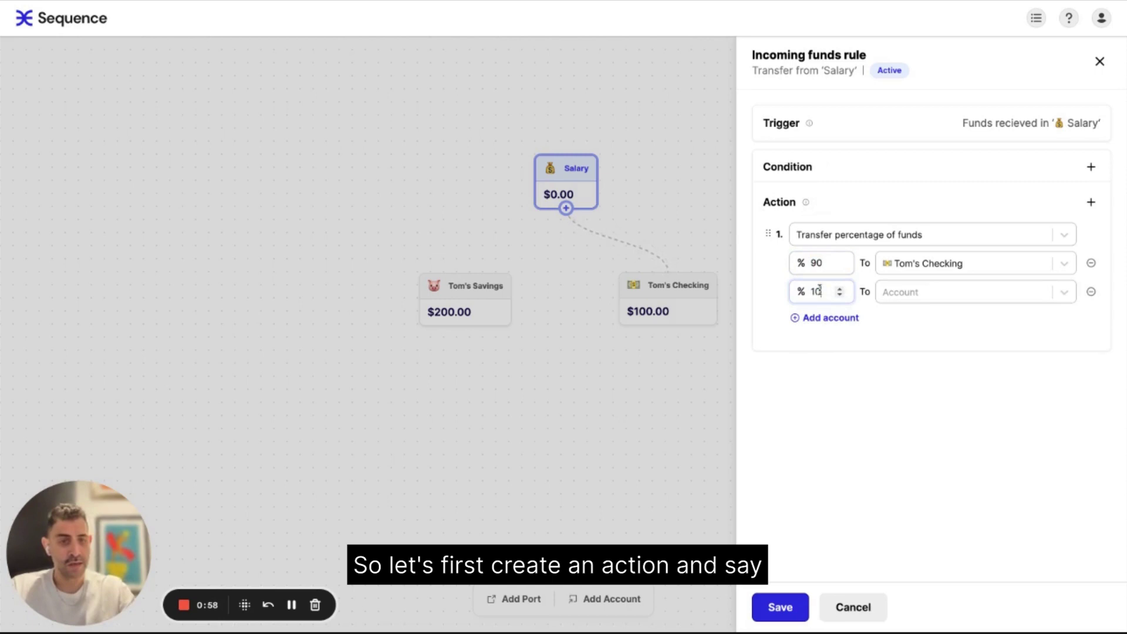
click(926, 299)
click(926, 326)
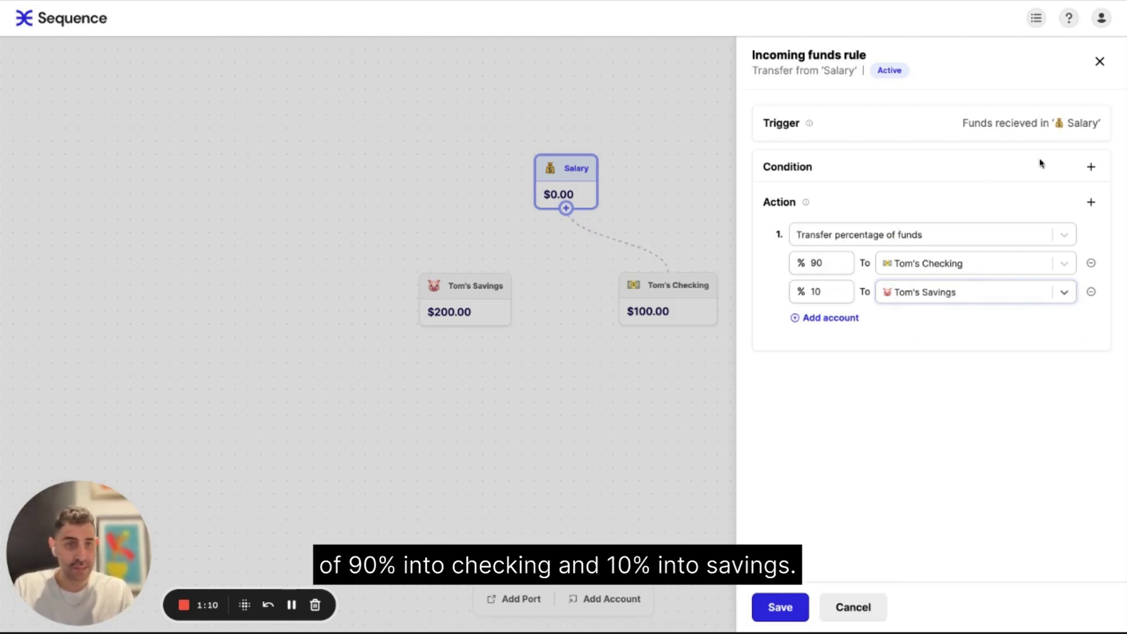
click(1092, 169)
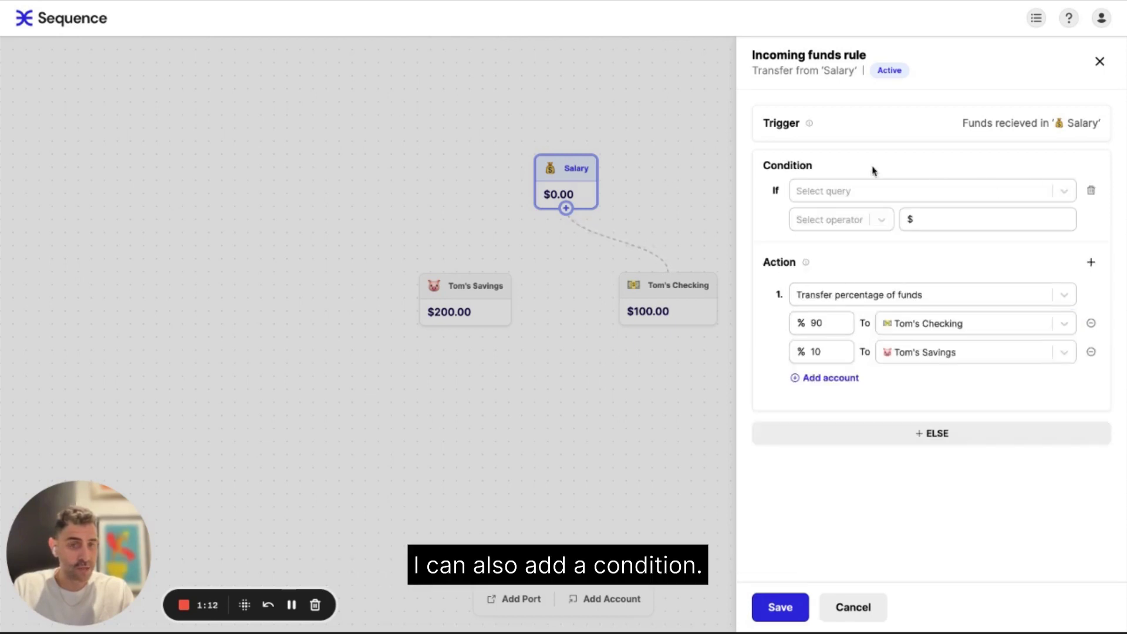
- Set the rule condition to Transfer Amount is more than or equal to $5000
click(838, 193)
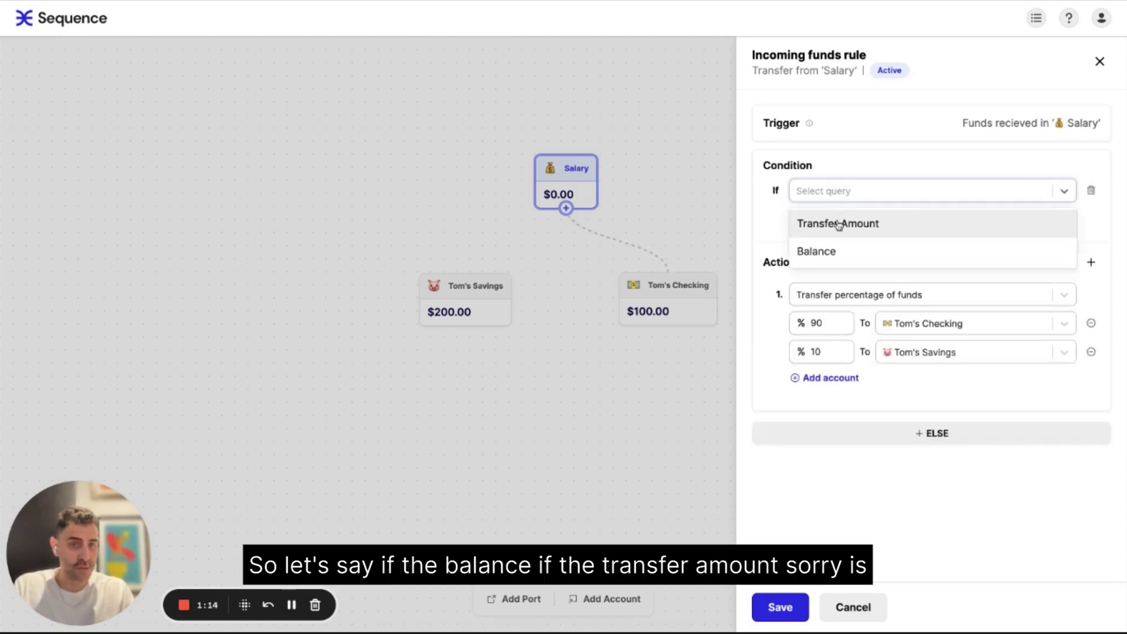
click(839, 224)
click(851, 197)
click(836, 252)
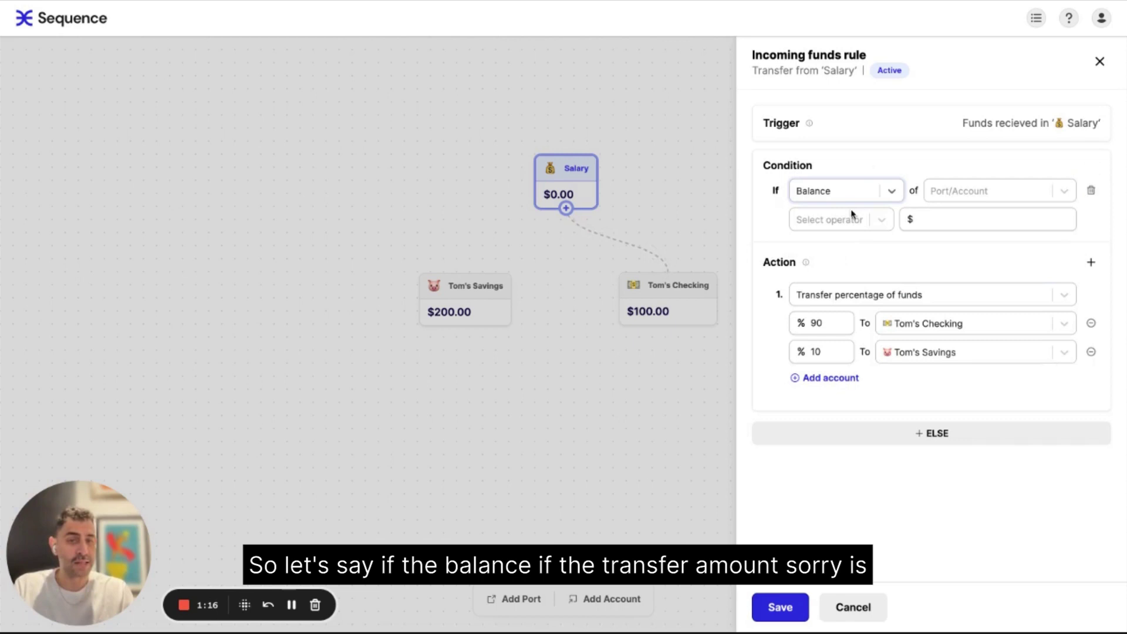
click(861, 194)
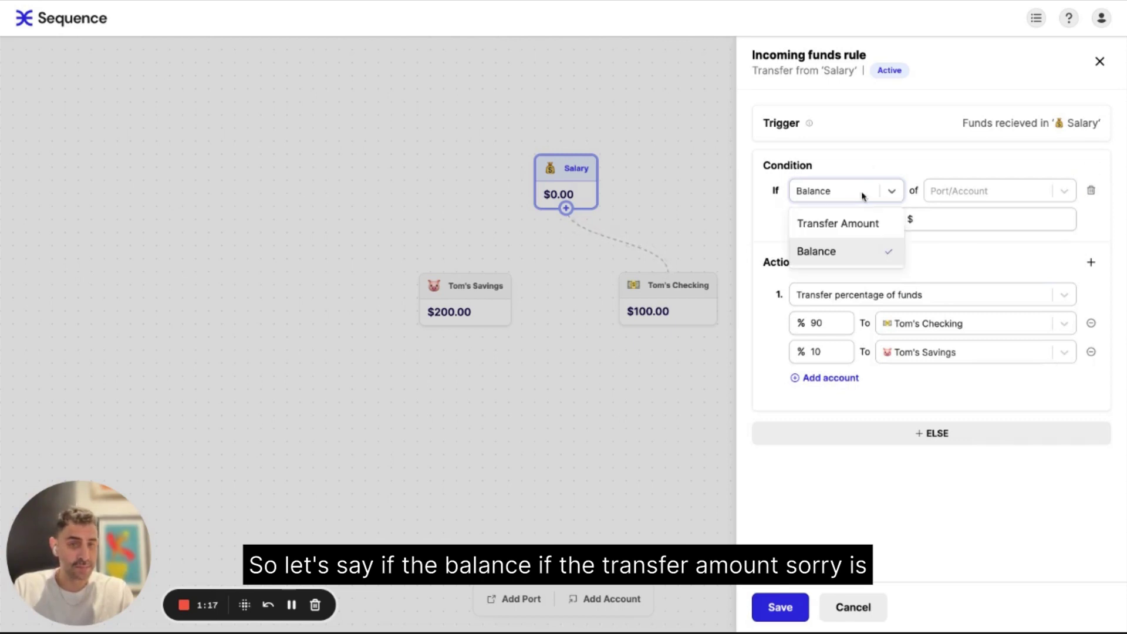
click(839, 224)
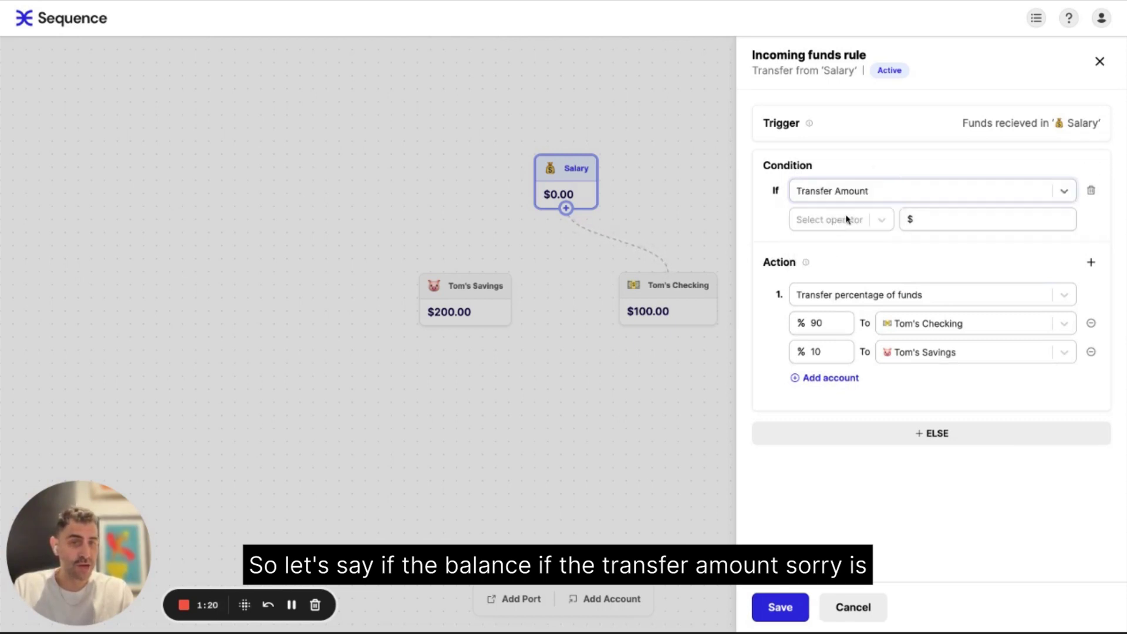
click(806, 220)
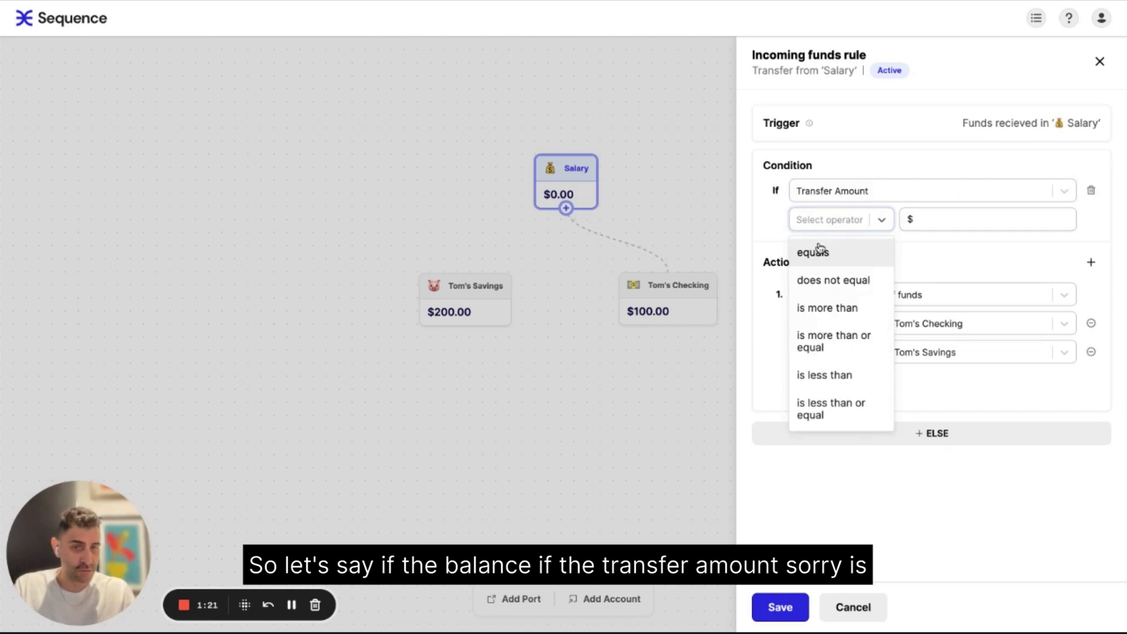
click(842, 340)
click(947, 220)
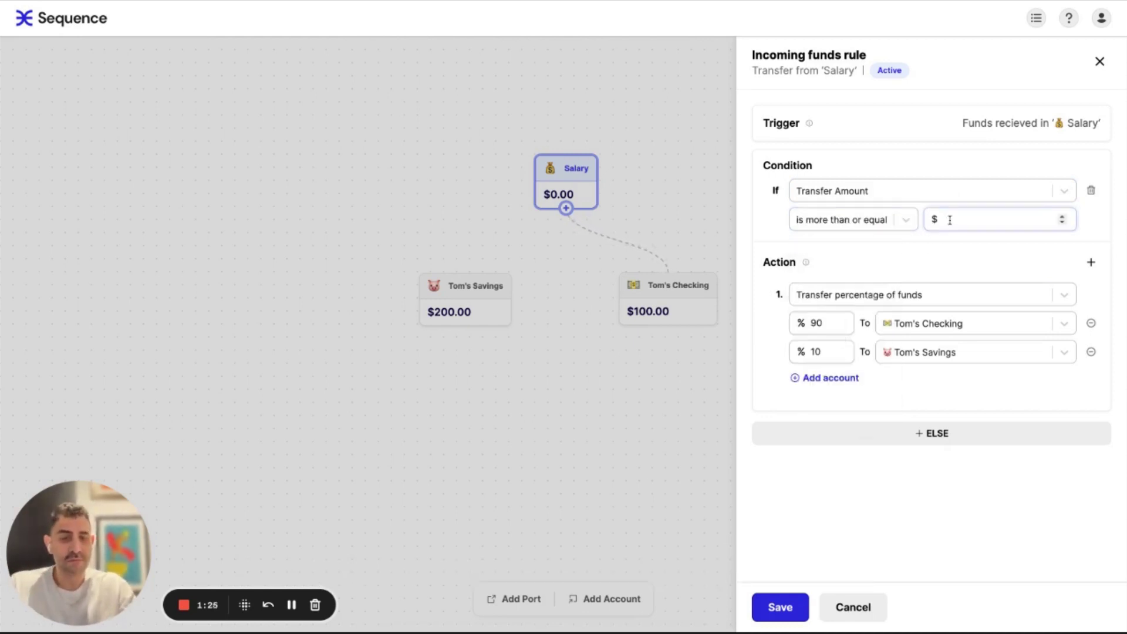
text(5000)
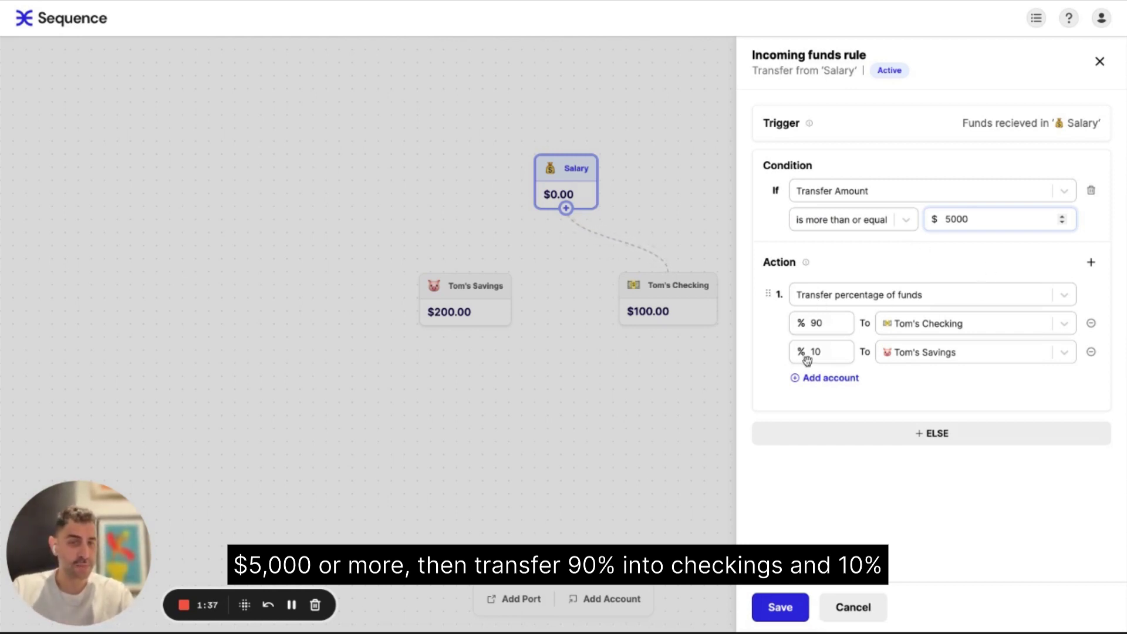
- Add an else branch sending 100% to Checking and save the Salary rule
click(976, 434)
scroll(974, 503, down, 2)
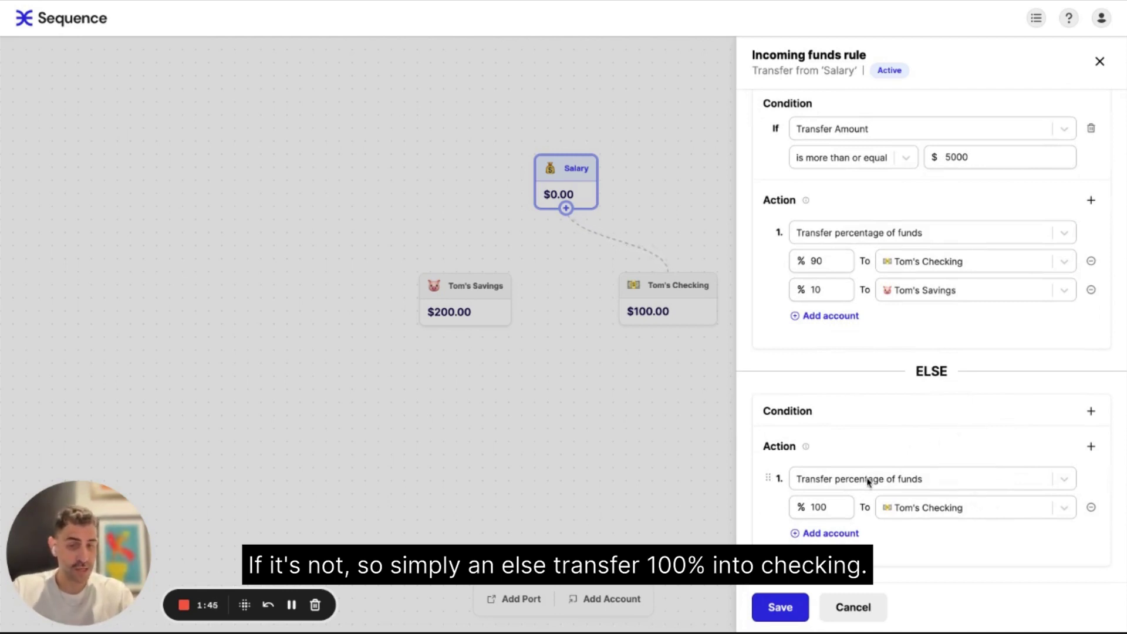
click(787, 607)
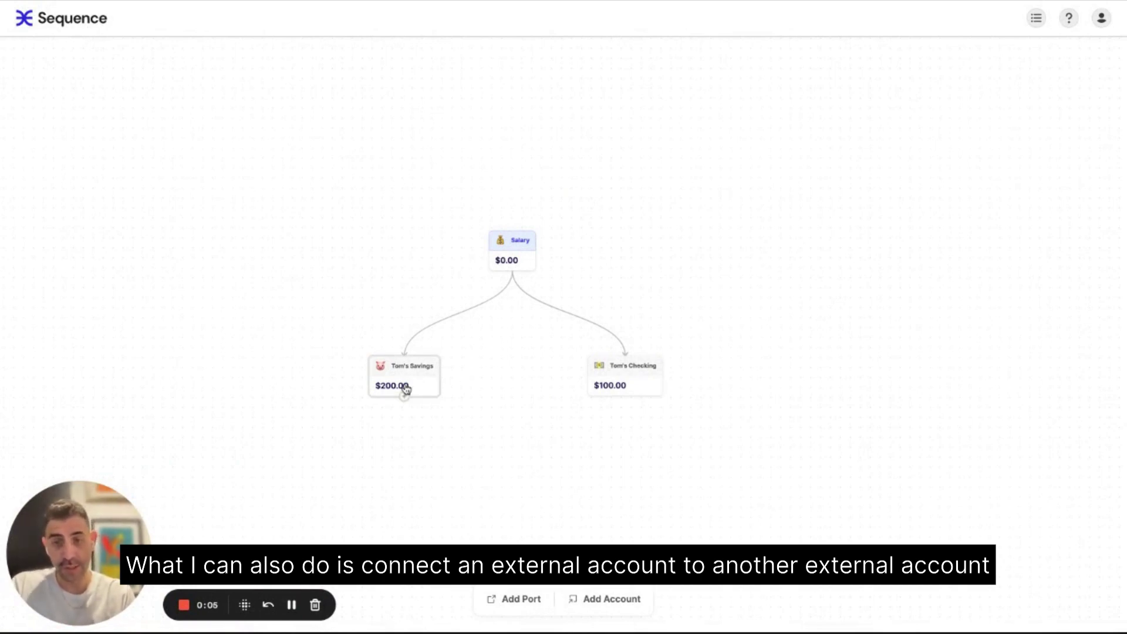
- Schedule a $100 Savings-to-Checking transfer monthly on the 1st
mouse_move(405, 398)
mouse_down()
mouse_move(605, 423)
mouse_move(590, 393)
mouse_up()
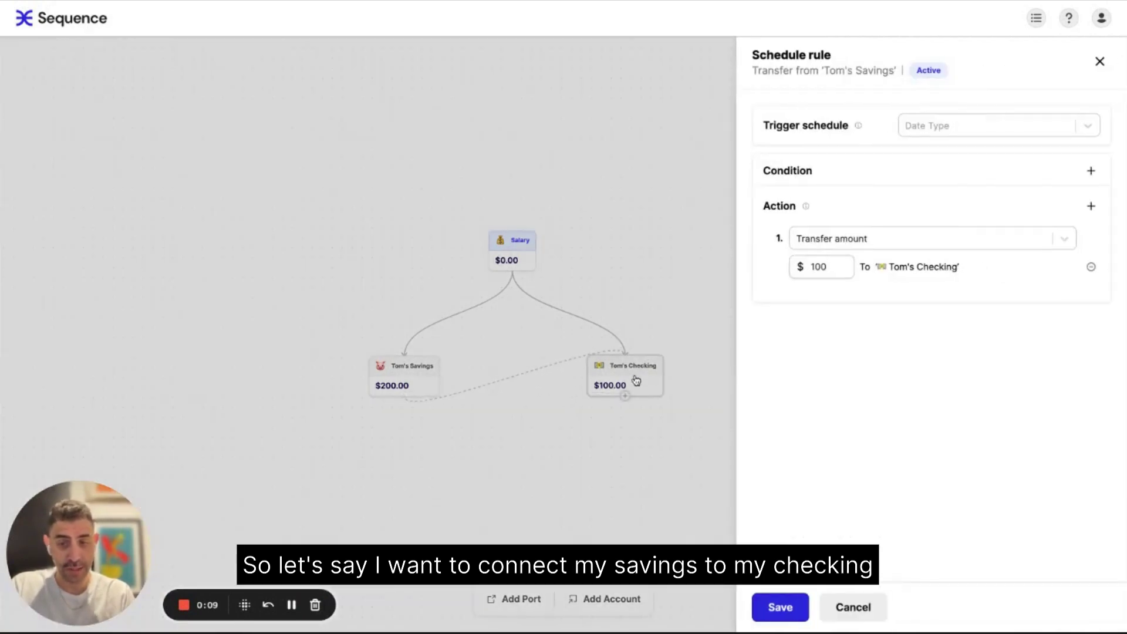
click(942, 124)
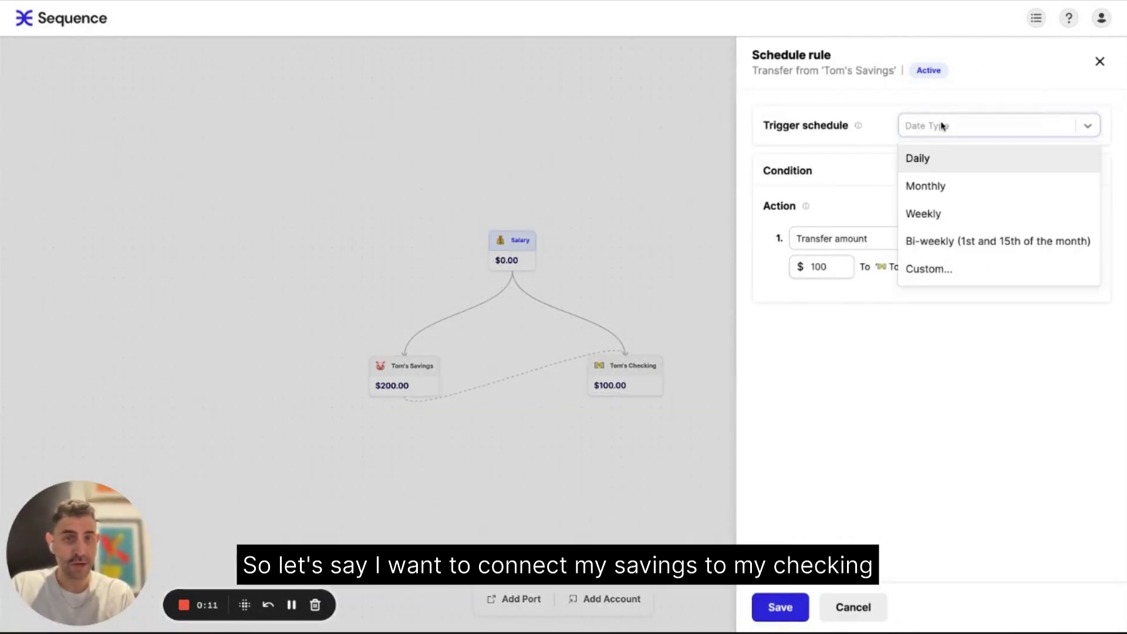
click(932, 186)
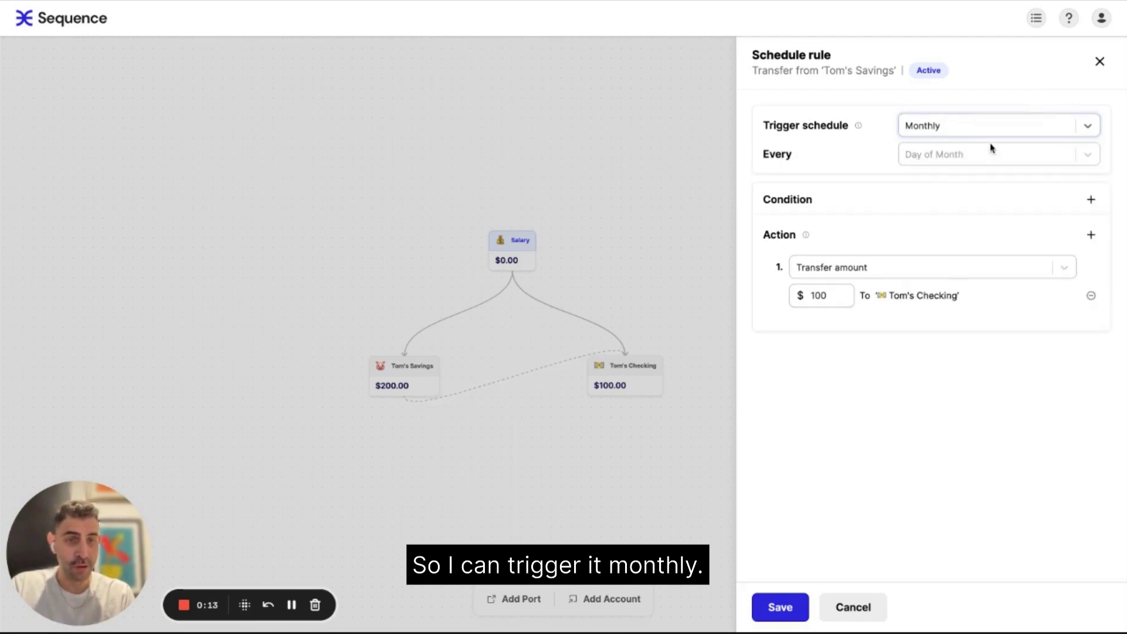
click(992, 149)
click(919, 184)
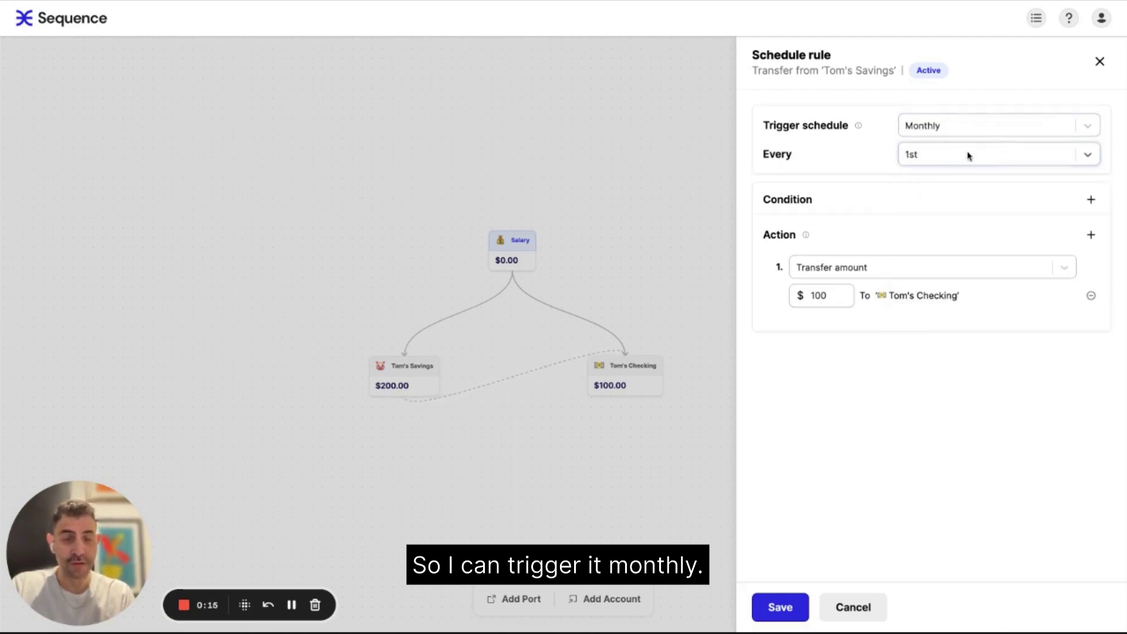
- Add the condition Balance of Checking is less than $1000 and save the schedule rule
click(1093, 200)
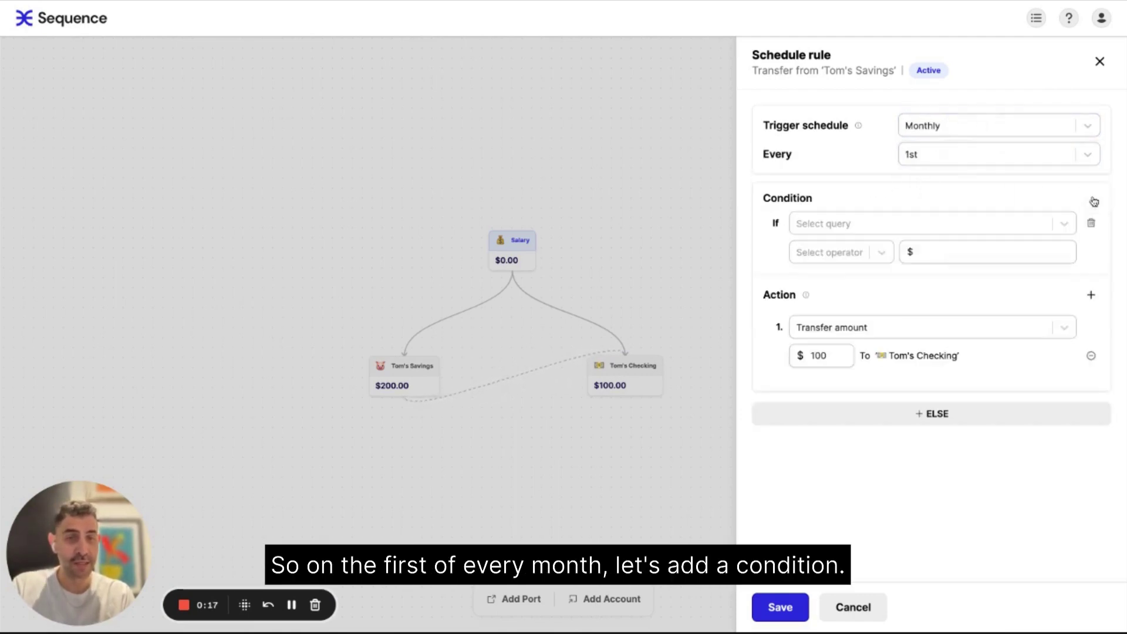
click(853, 225)
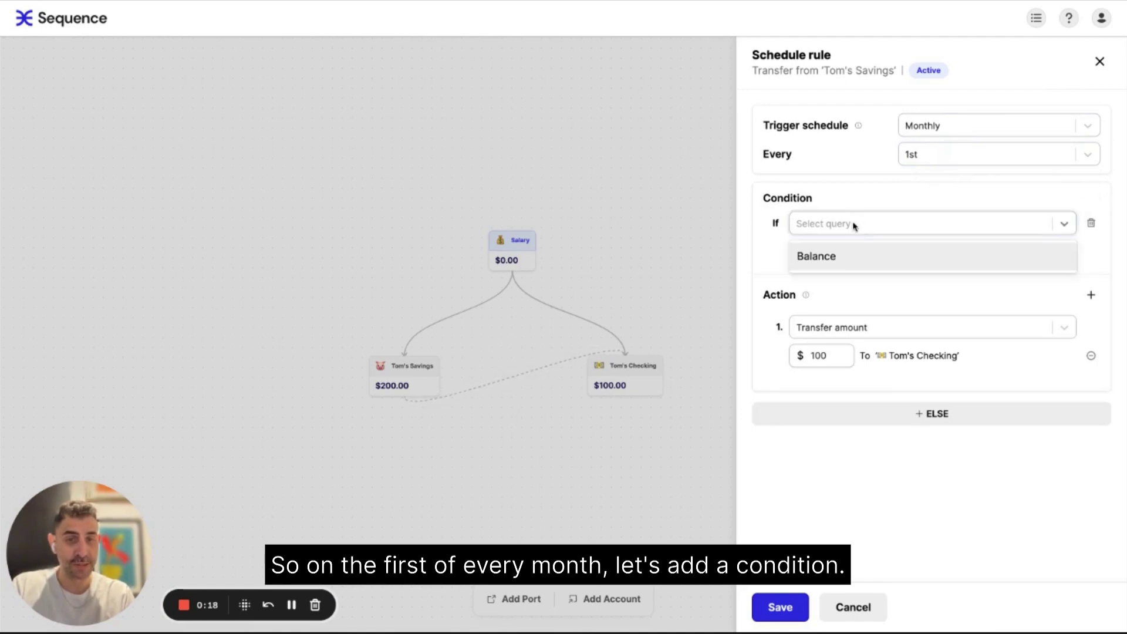
click(828, 258)
click(957, 224)
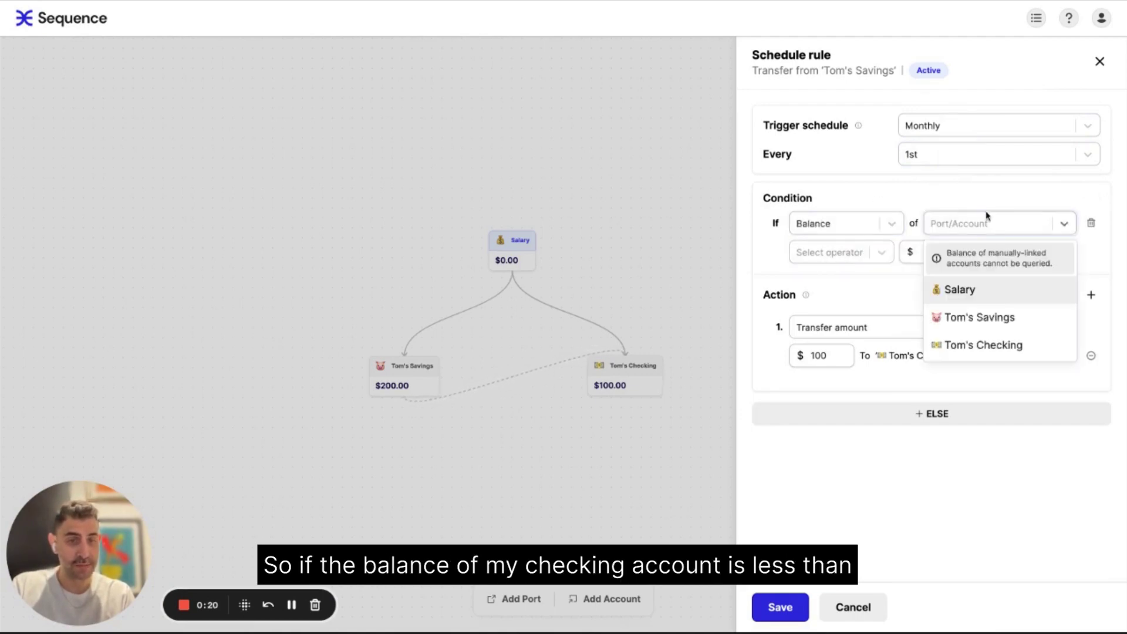
click(979, 344)
click(853, 252)
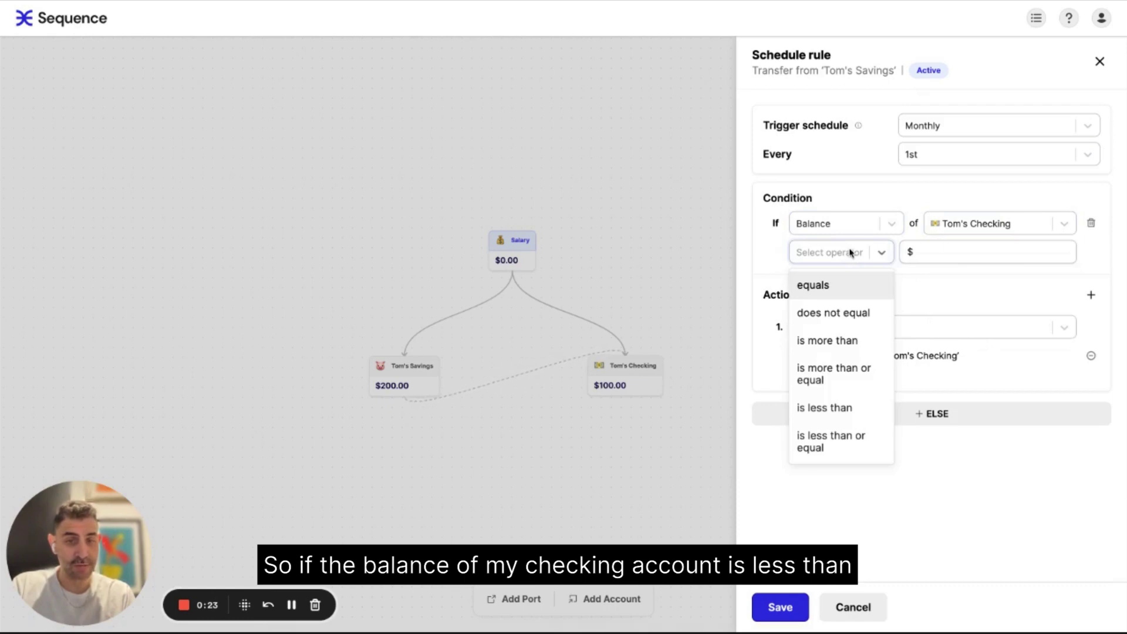
click(837, 408)
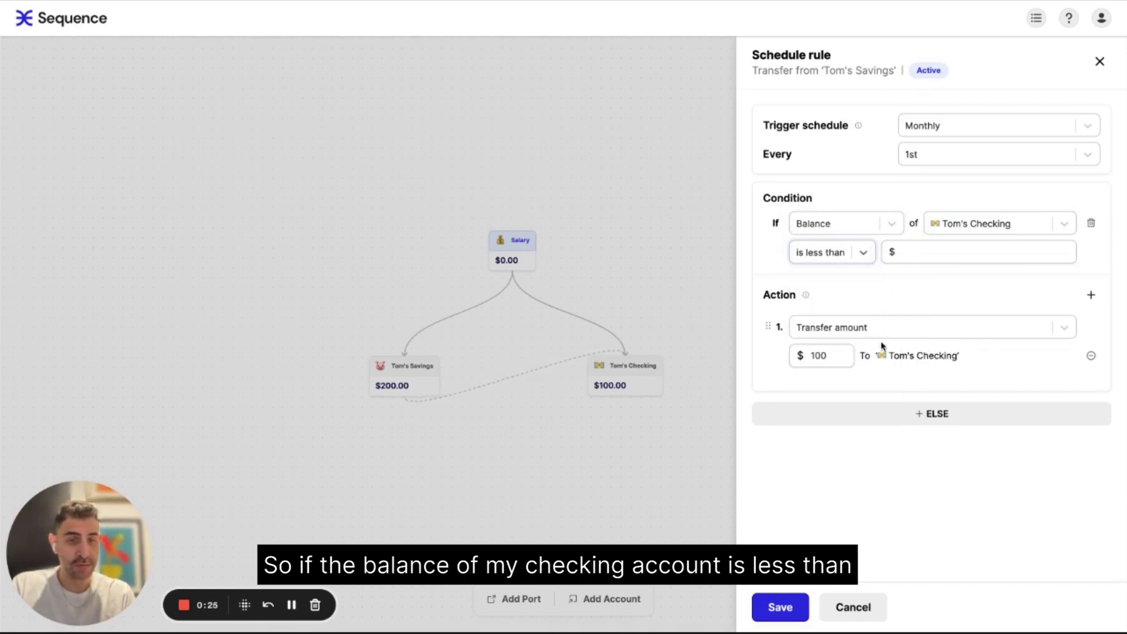
click(947, 254)
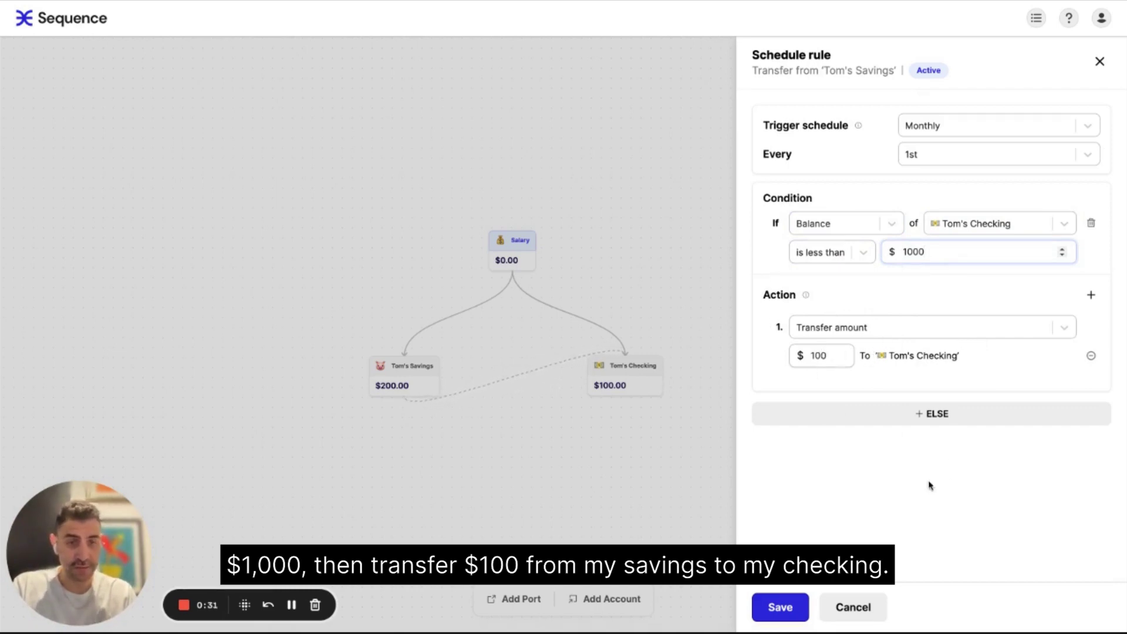
click(781, 608)
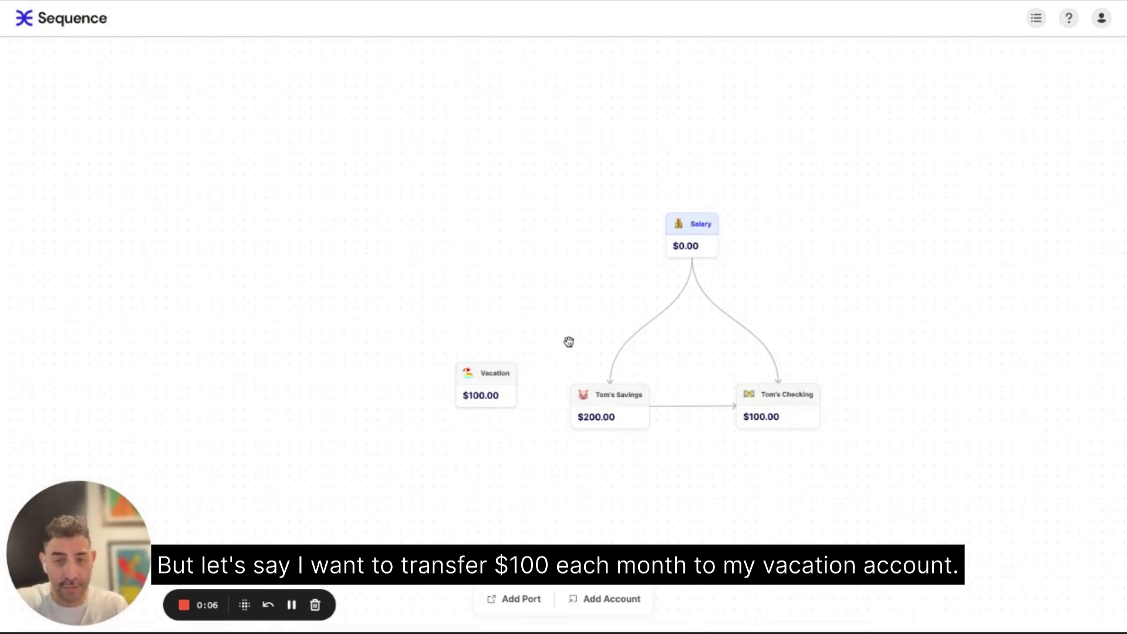
- Add a fixed $100 transfer to Vacation as a new action in the Salary rule
click(666, 316)
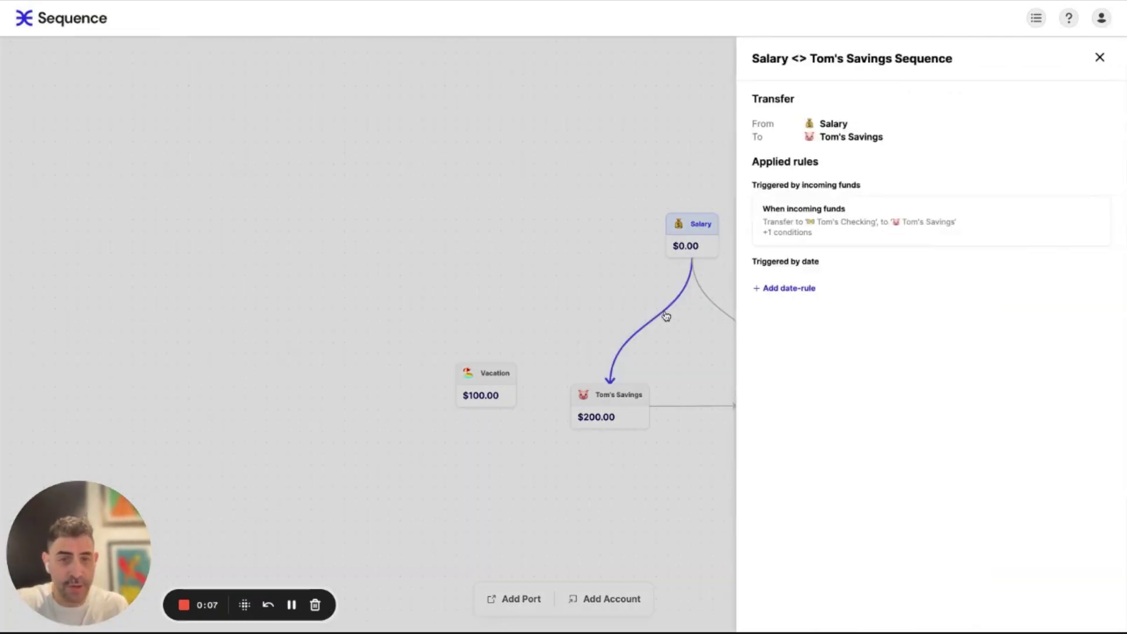
click(898, 220)
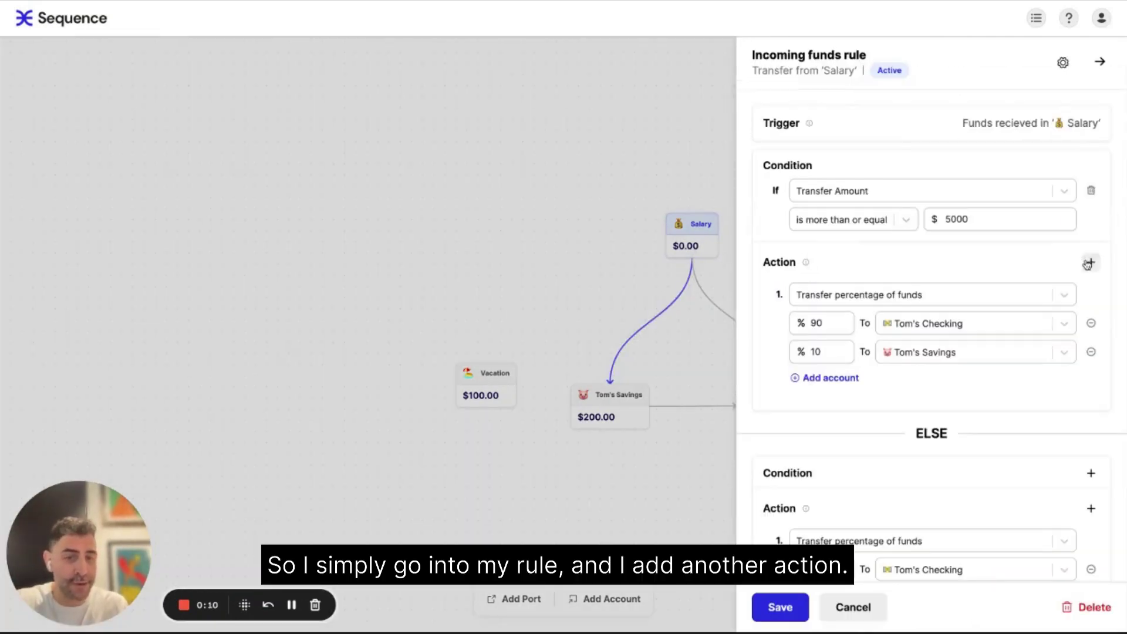
click(1088, 261)
click(853, 420)
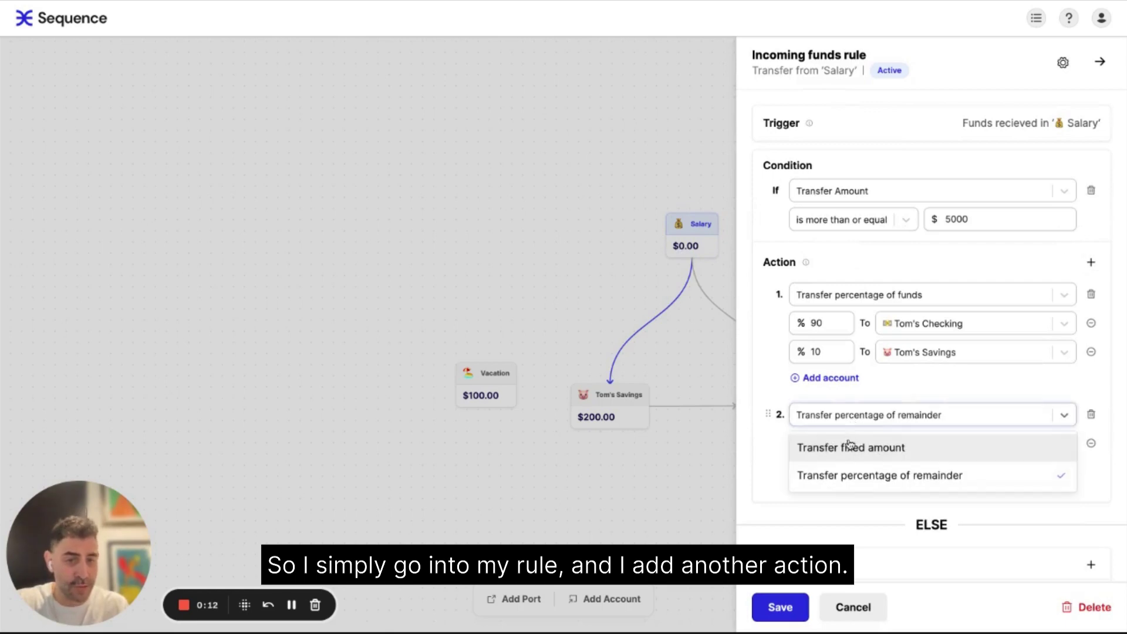
click(851, 447)
click(916, 447)
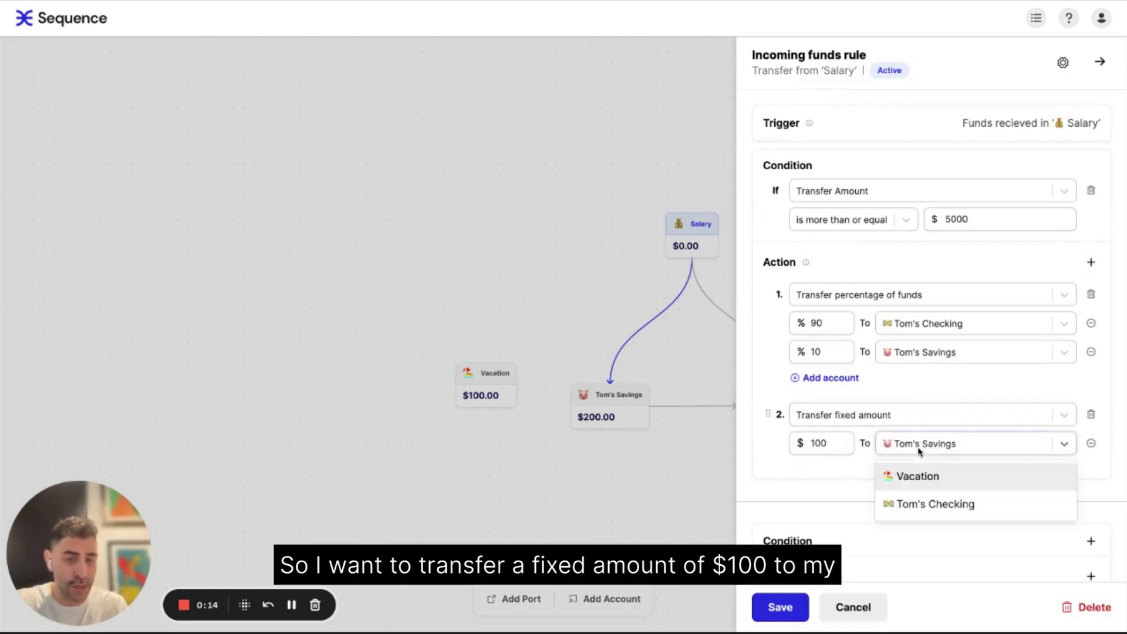
click(933, 480)
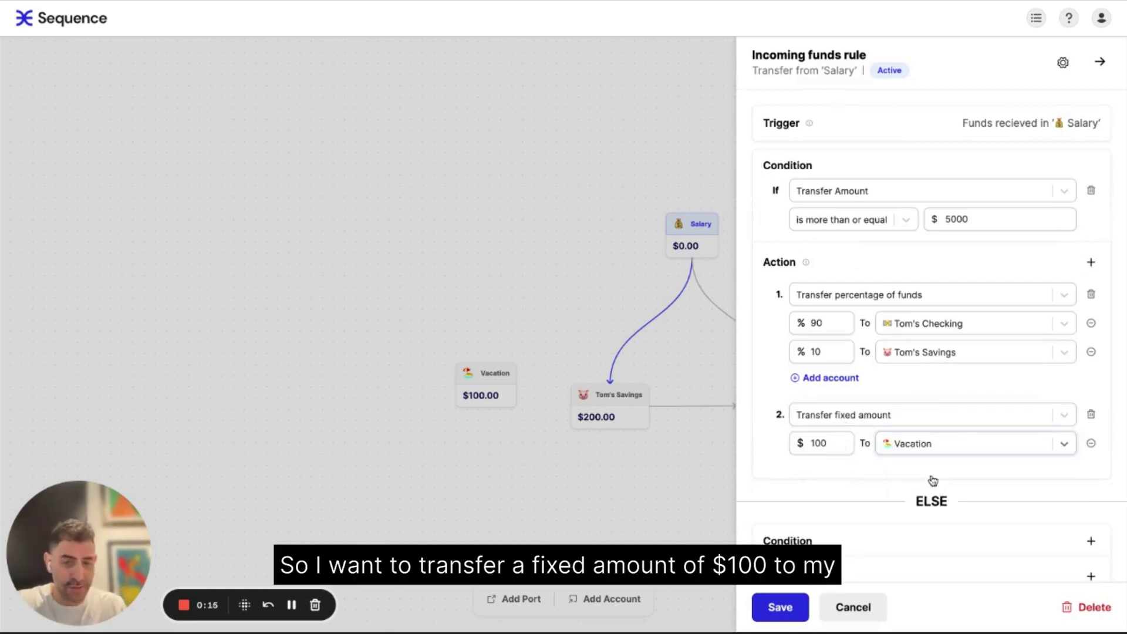
- Lower the Checking share to 80%, move the Vacation action first, and save
click(825, 325)
key(BackSpace)
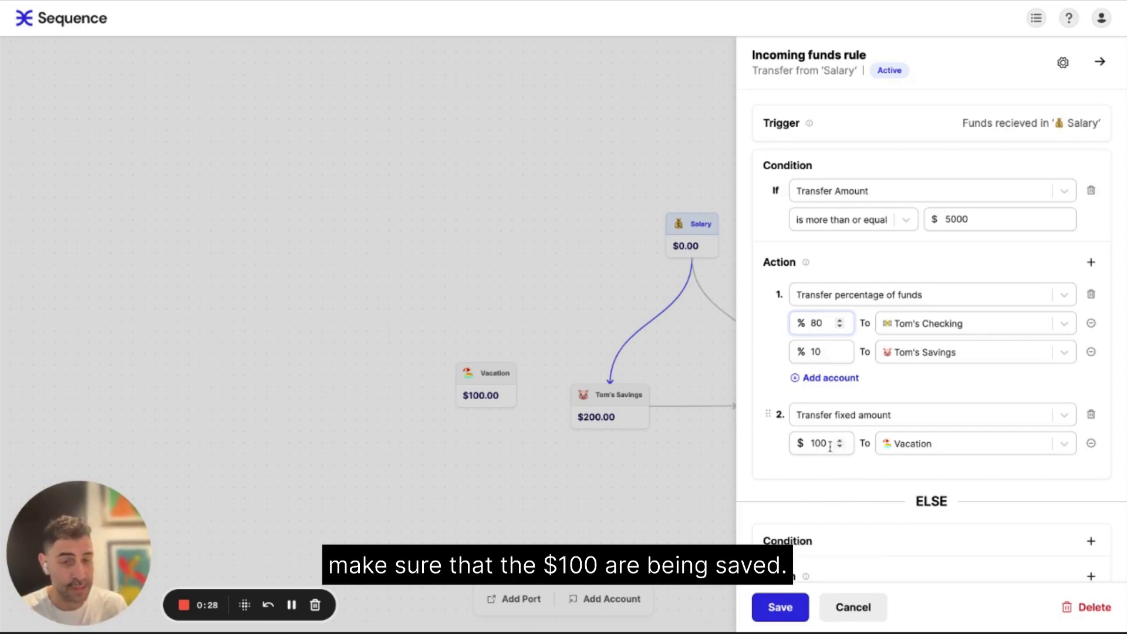
drag(771, 414, 772, 293)
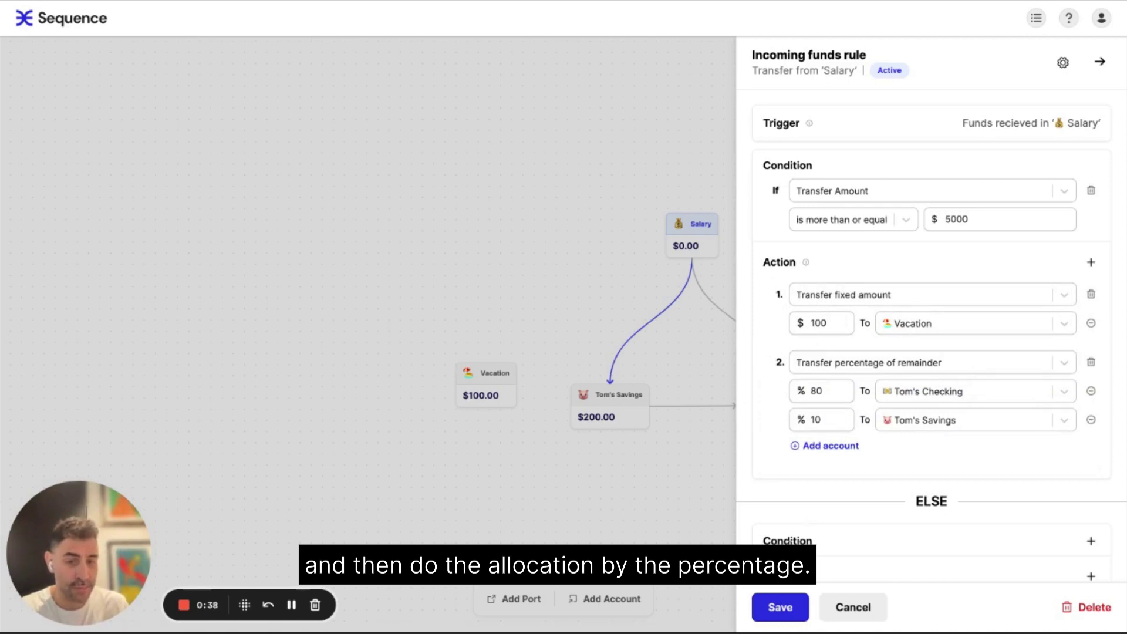
click(780, 609)
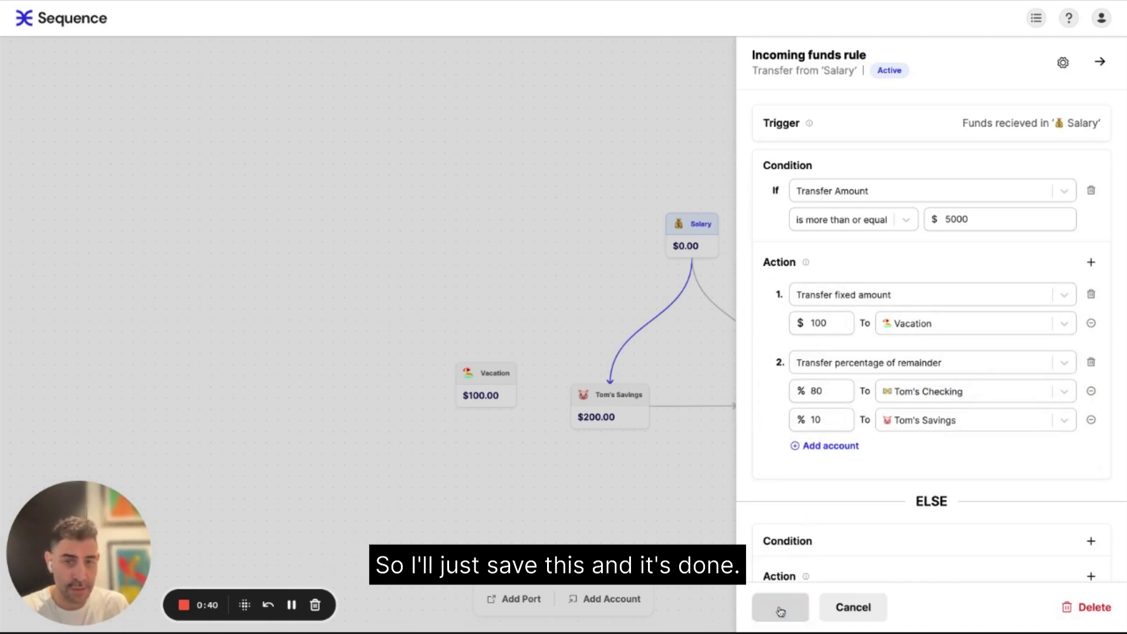
- Close the side panel and drag the Vacation account up to the left of Salary
click(507, 204)
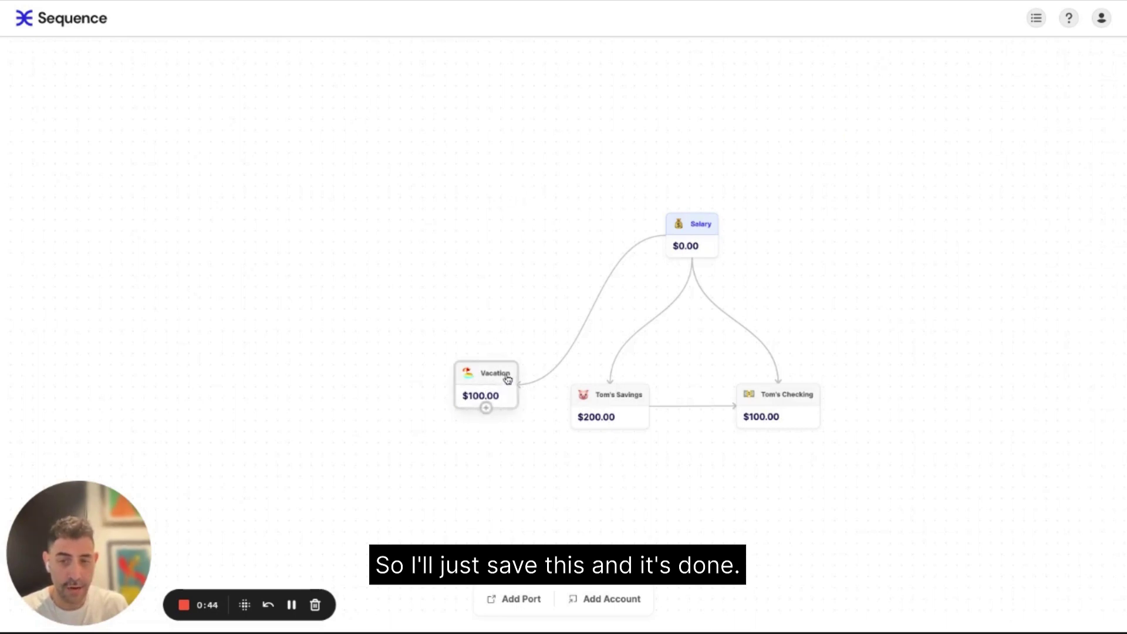
drag(493, 387, 548, 276)
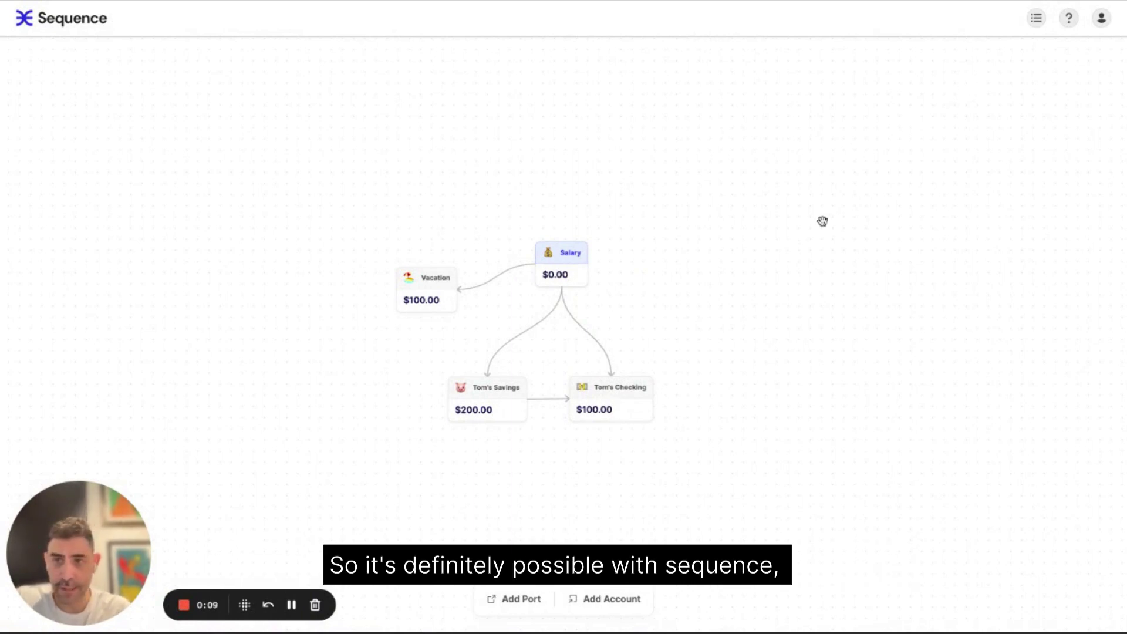
- Set up a manual $50 transfer from Savings to Checking and submit it for review
click(1036, 22)
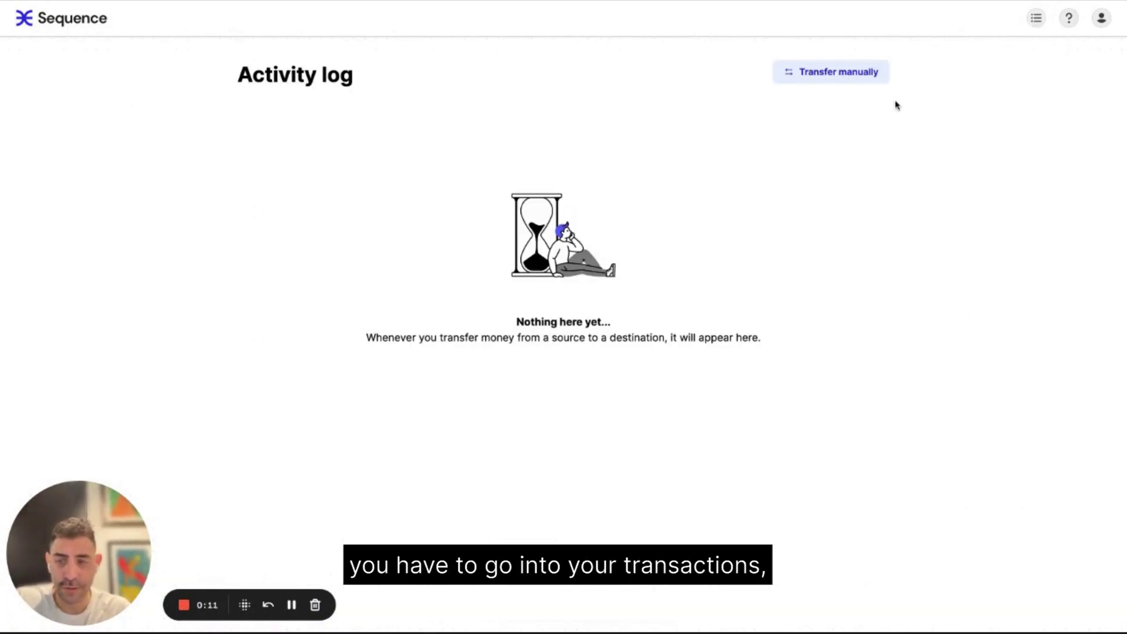
click(811, 81)
click(447, 262)
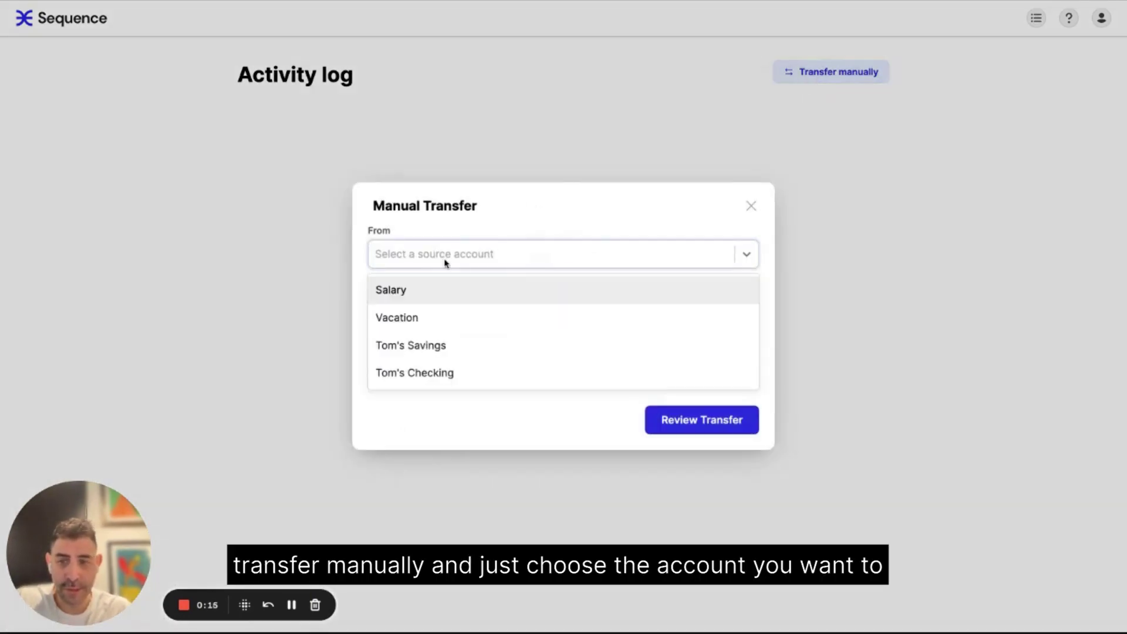
click(427, 348)
click(390, 314)
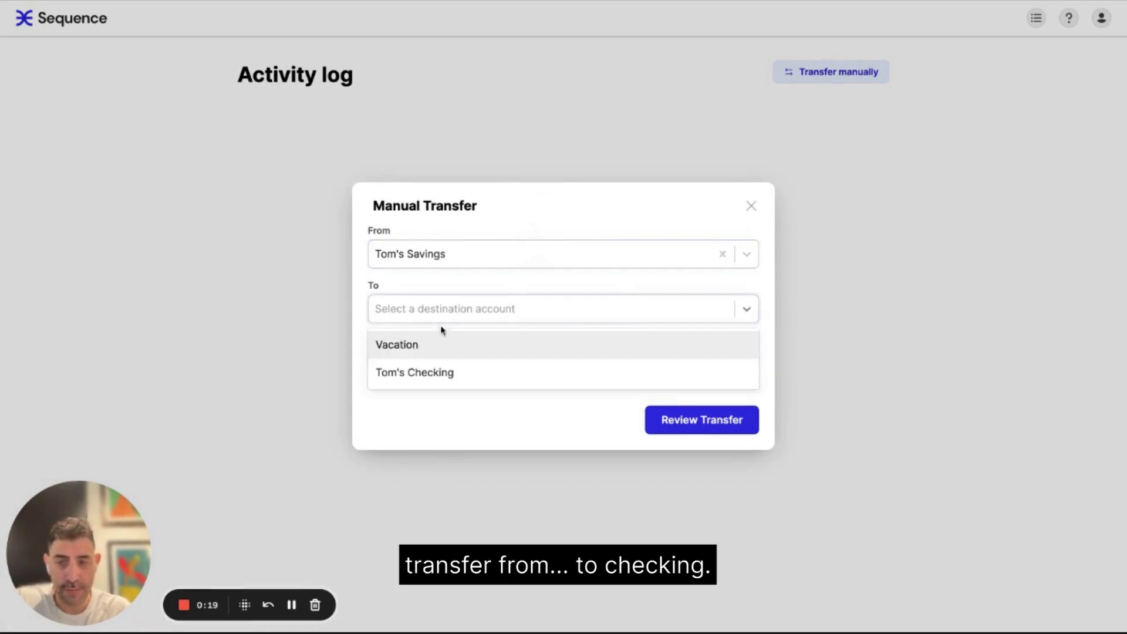
click(436, 373)
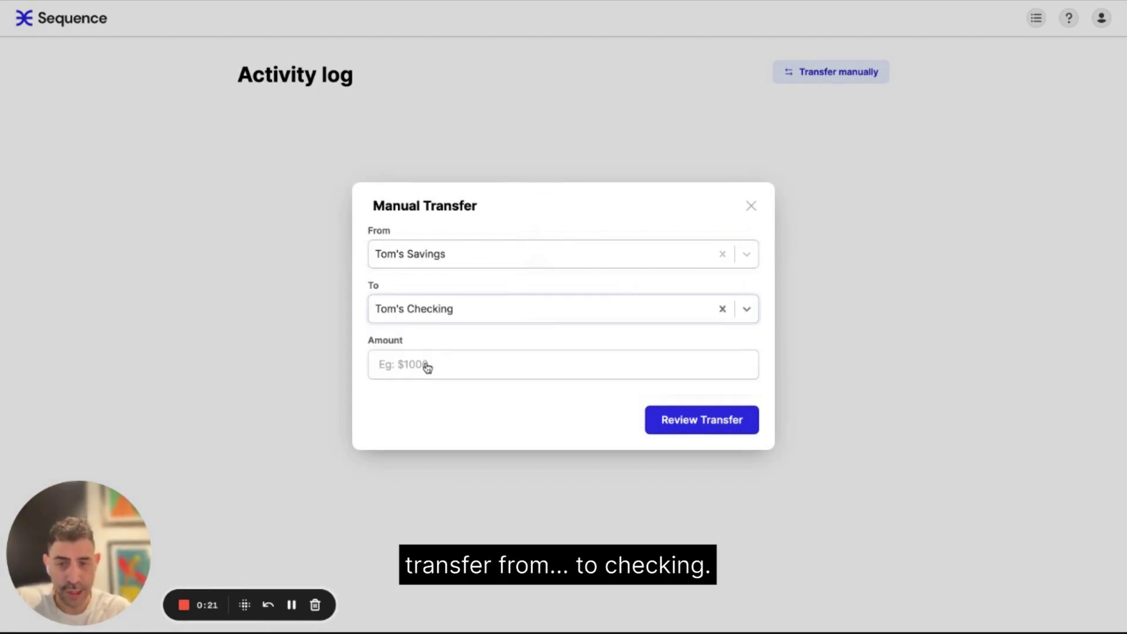
click(427, 367)
text(10)
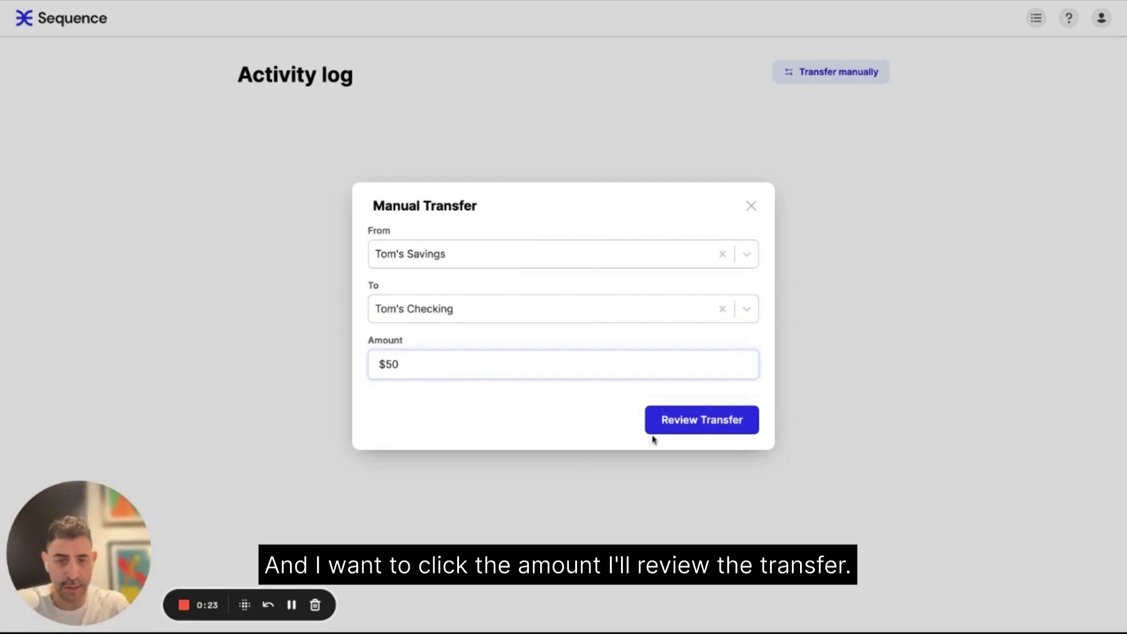
click(712, 419)
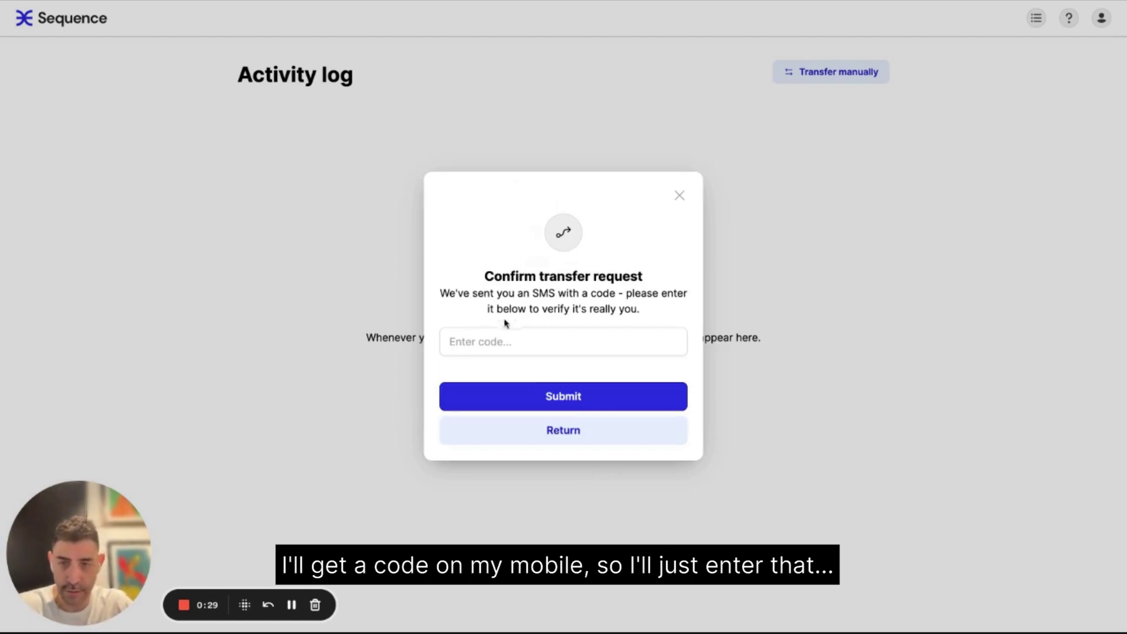
- Enter the SMS verification code, confirm the $50 Savings-to-Checking transfer, and dismiss the completion notice
click(503, 336)
text(12)
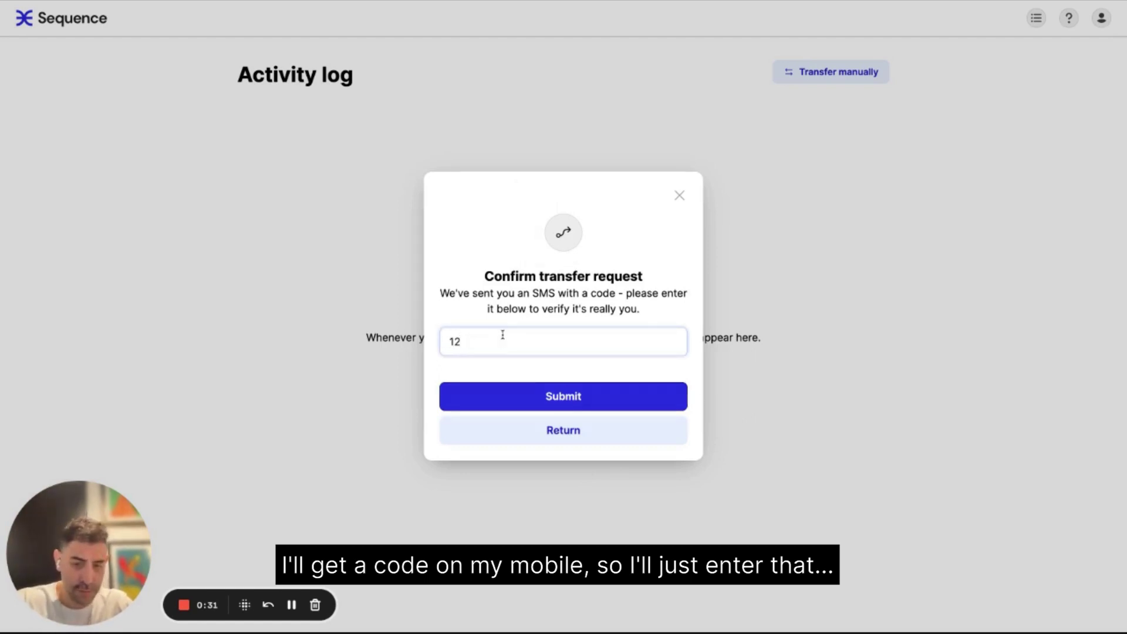
text(9)
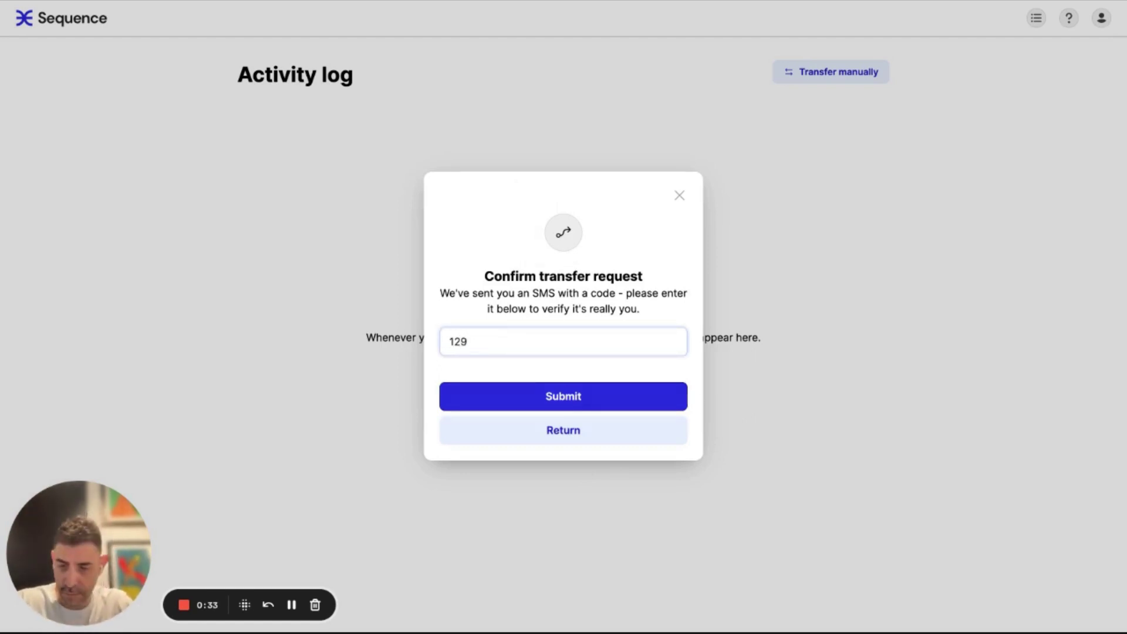
text(276)
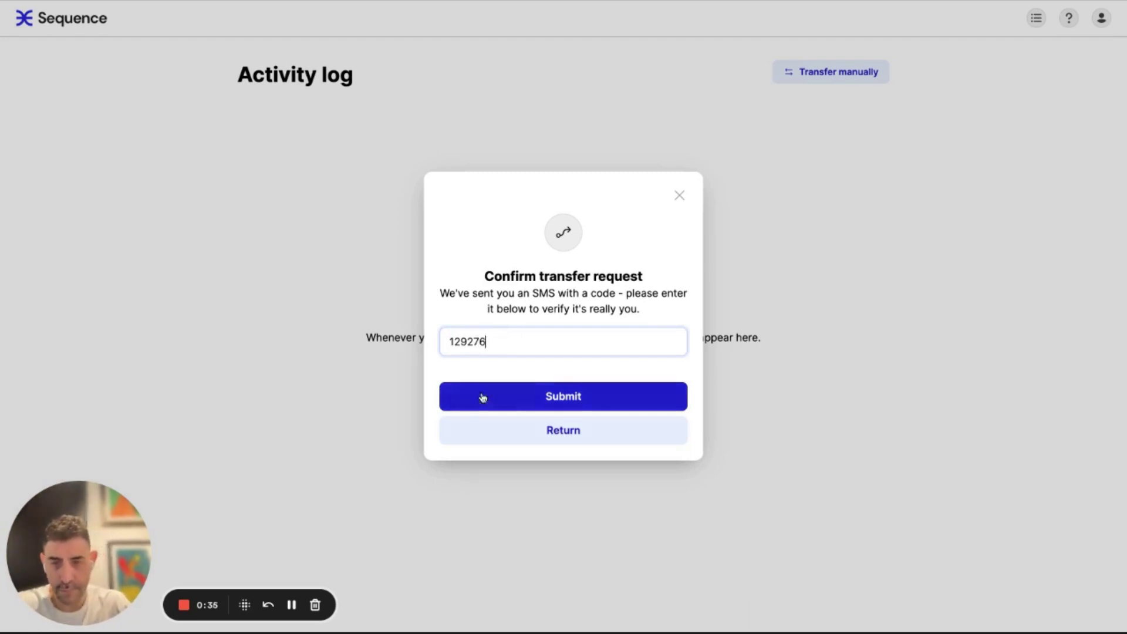
click(482, 398)
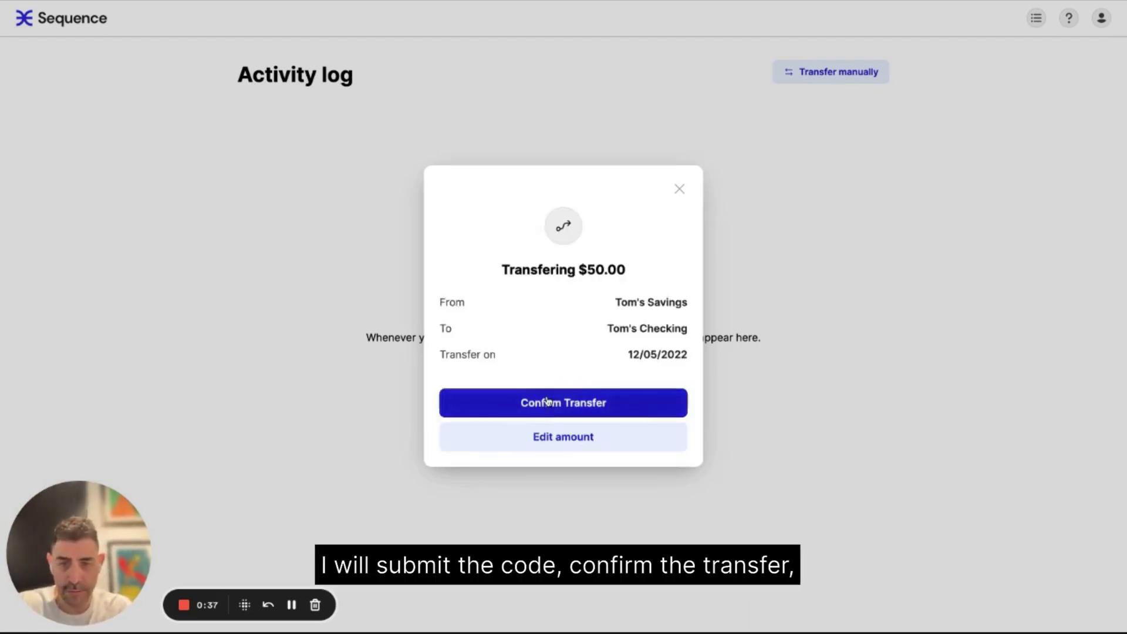
click(547, 401)
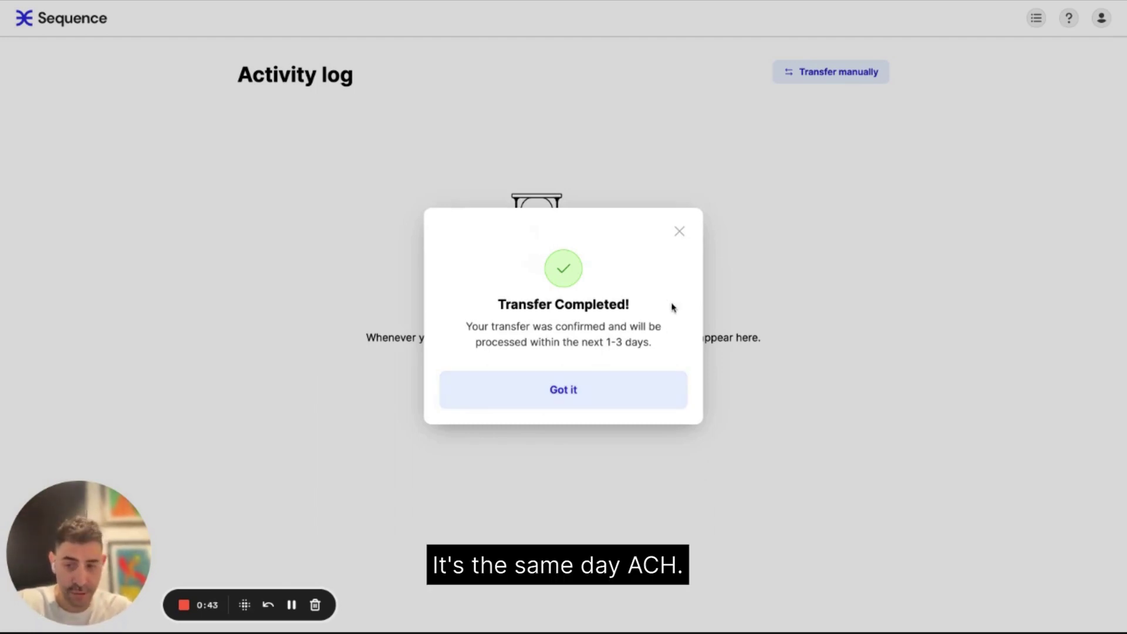
click(571, 402)
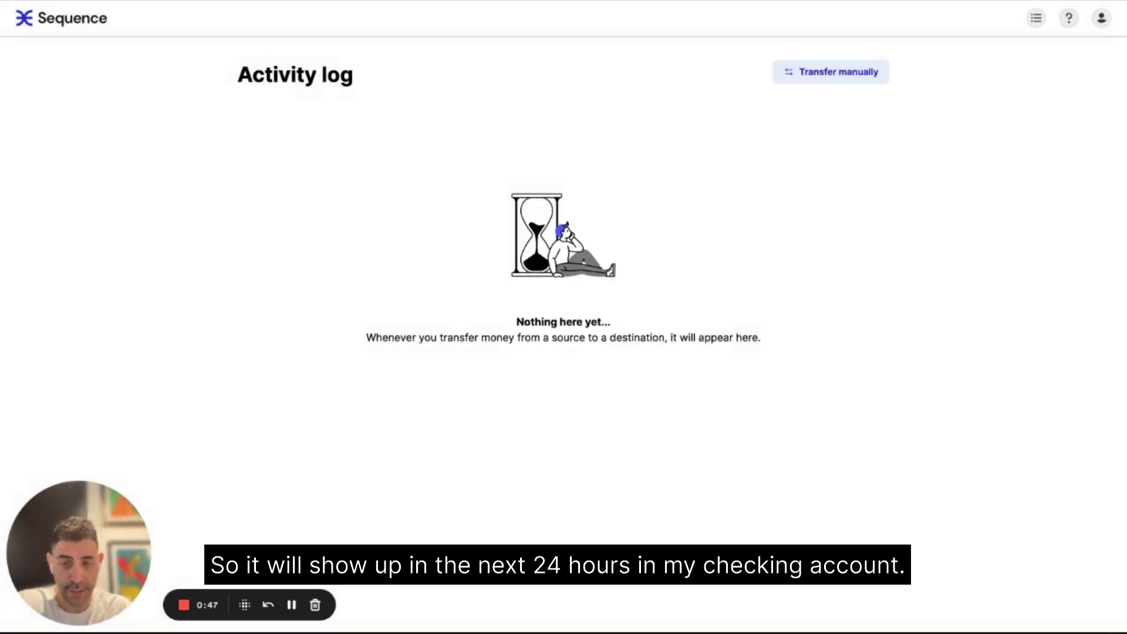